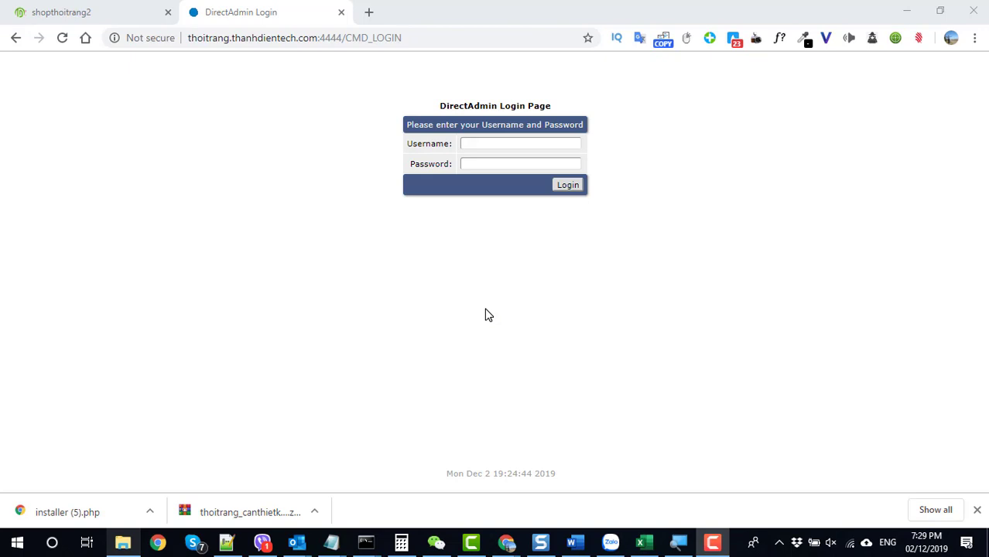
Log in to DirectAdmin with the hosting account's username and password
{"action": "left_click", "coordinate": [483, 142]}
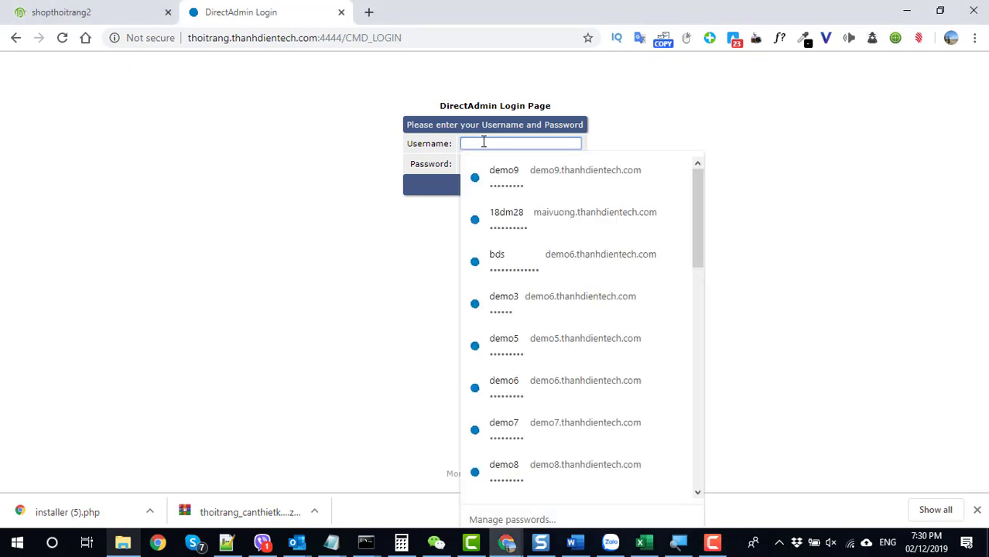
{"action": "left_click", "coordinate": [384, 243]}
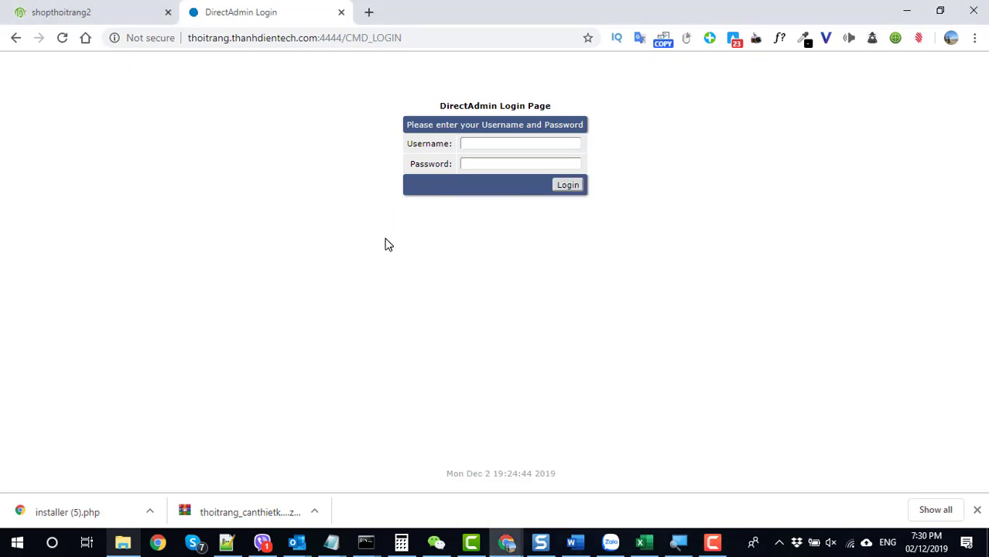
{"action": "left_click", "coordinate": [496, 146]}
{"action": "type", "text": "th"}
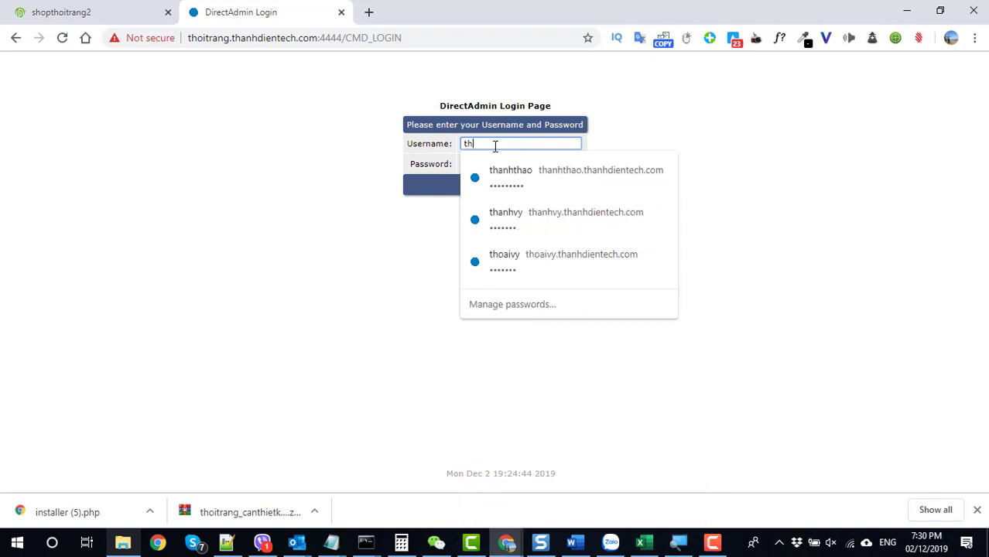
{"action": "type", "text": "oitrang"}
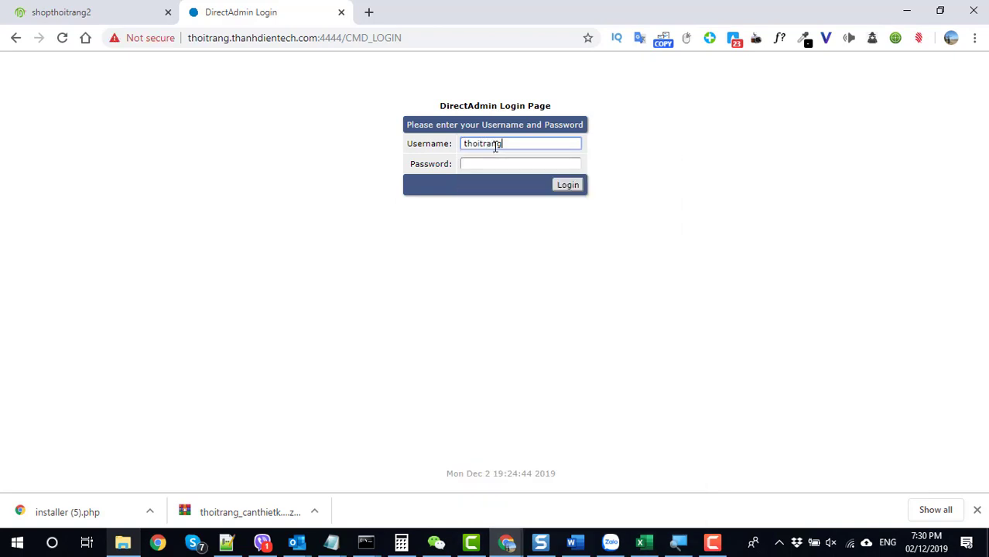
{"action": "key", "text": "Tab"}
{"action": "type", "text": "•••••••"}
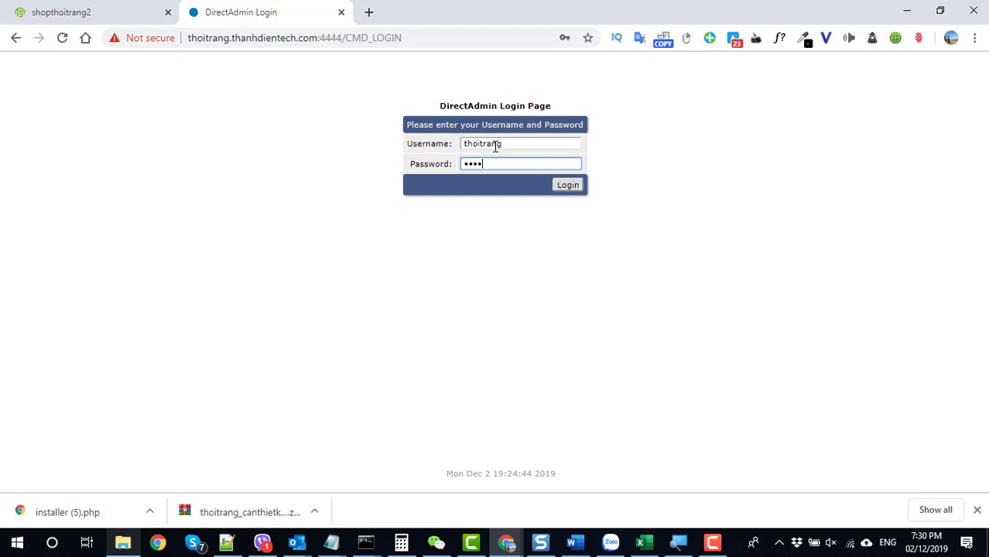
{"action": "type", "text": "••"}
{"action": "key", "text": "Return"}
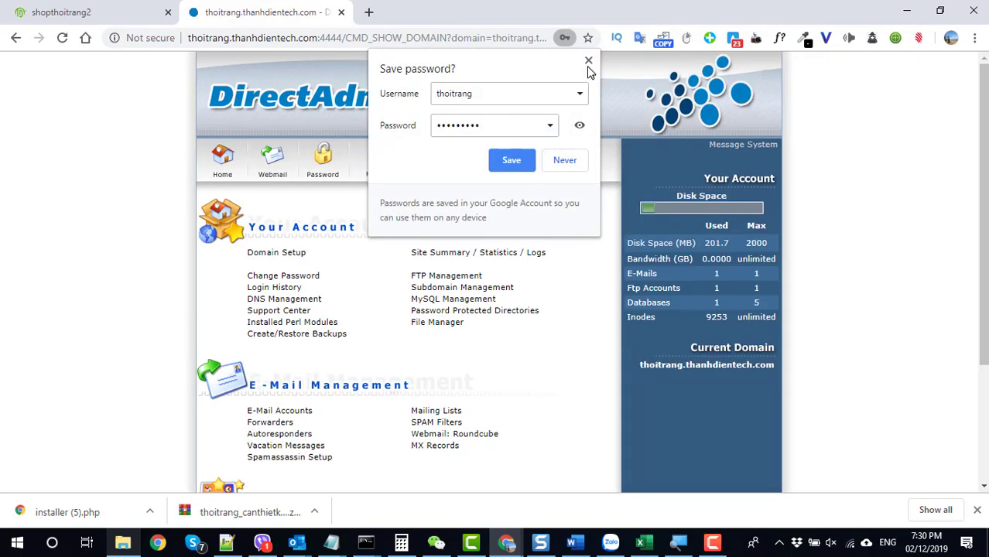
Dismiss the save-password prompt and open the public_html folder in the file manager
{"action": "left_click", "coordinate": [587, 62]}
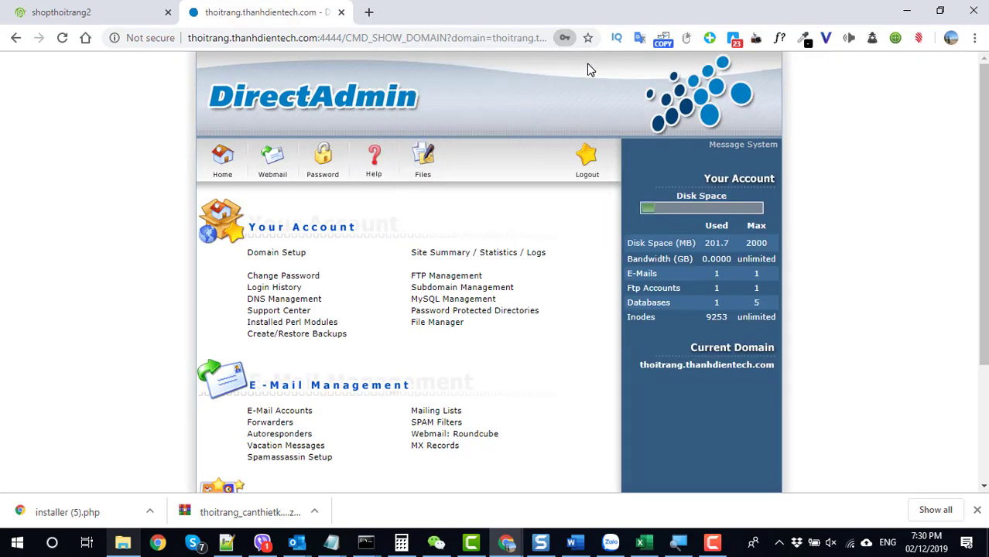
{"action": "left_click", "coordinate": [421, 164]}
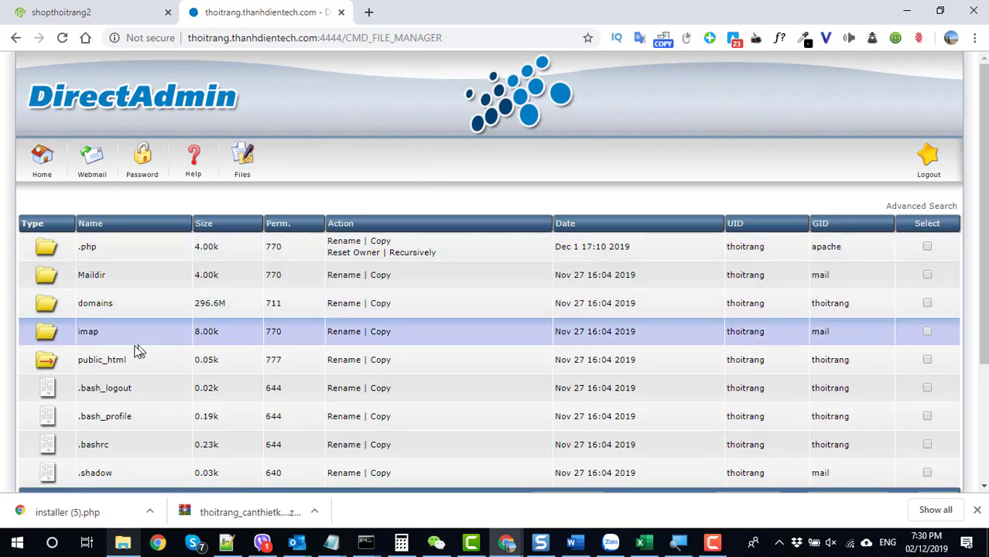
{"action": "left_click", "coordinate": [103, 363]}
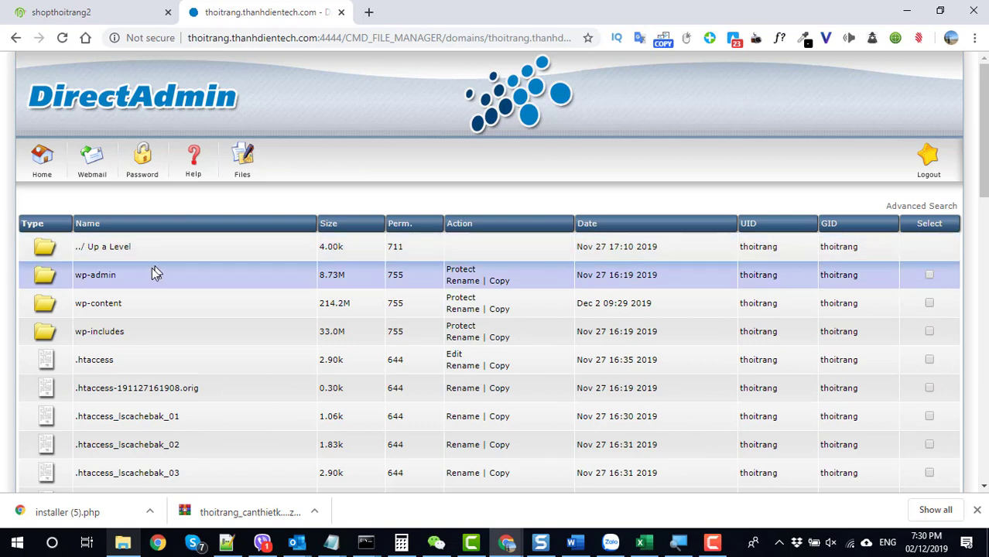
{"action": "left_click_drag", "start_coordinate": [154, 272], "coordinate": [75, 275]}
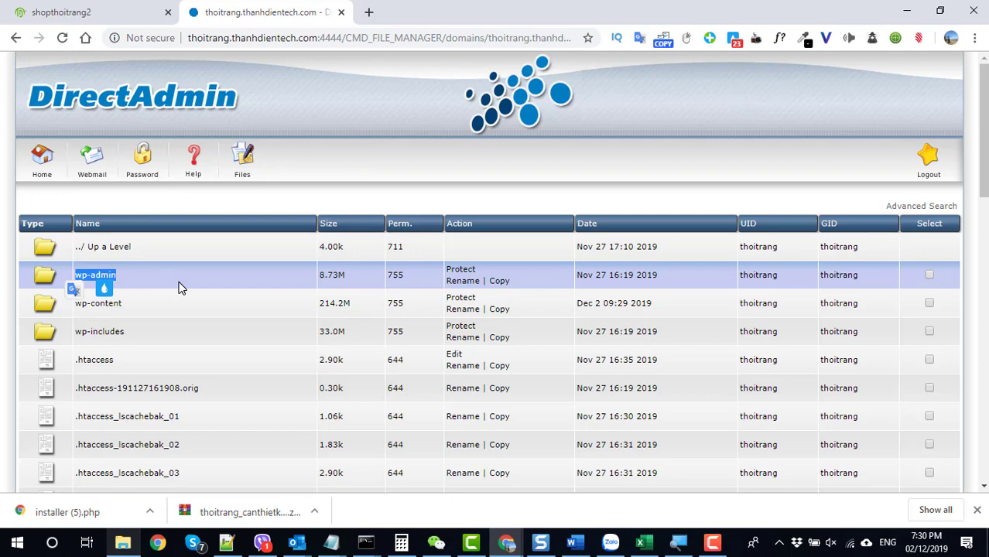
Select every file and folder in public_html and delete them all
{"action": "left_click", "coordinate": [929, 223]}
{"action": "scroll", "coordinate": [932, 263], "scroll_direction": "down", "scroll_amount": 5}
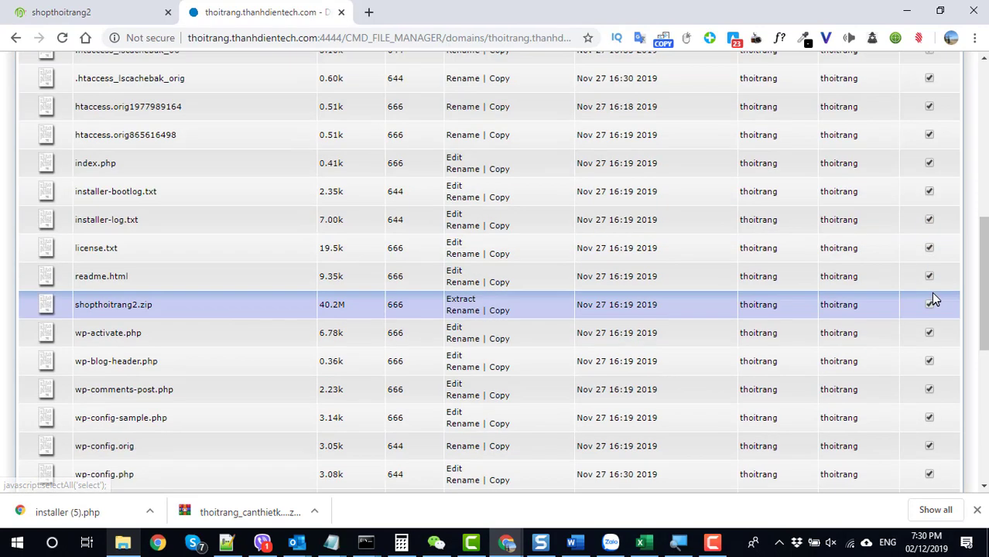
{"action": "scroll", "coordinate": [933, 299], "scroll_direction": "down", "scroll_amount": 5}
{"action": "scroll", "coordinate": [935, 340], "scroll_direction": "up", "scroll_amount": 1}
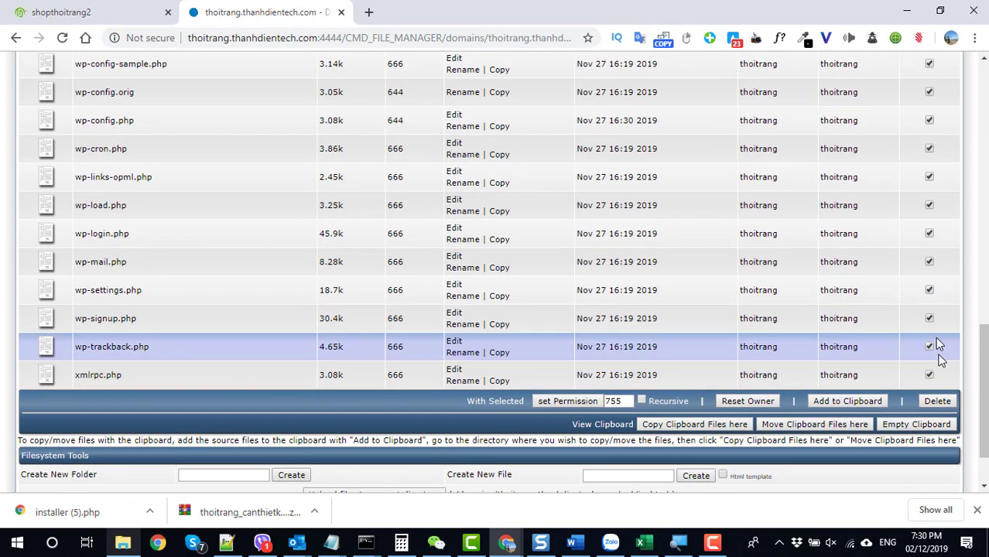
{"action": "left_click", "coordinate": [937, 401]}
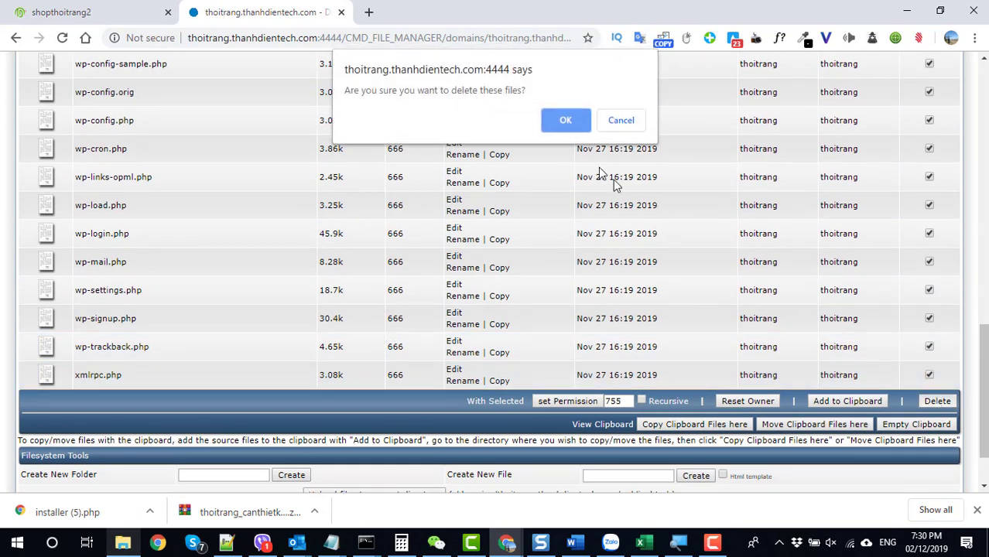
{"action": "left_click", "coordinate": [565, 120]}
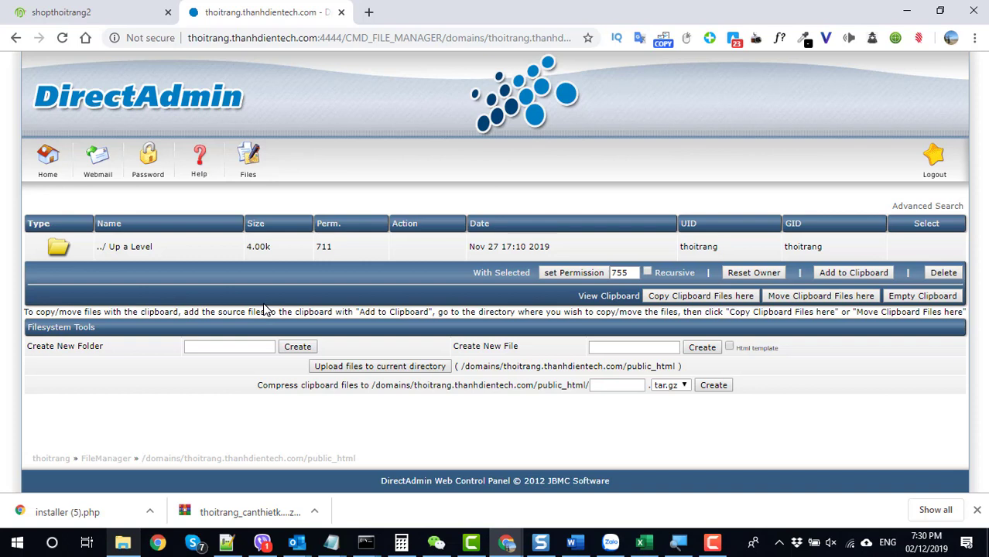
{"action": "double_click", "coordinate": [511, 38]}
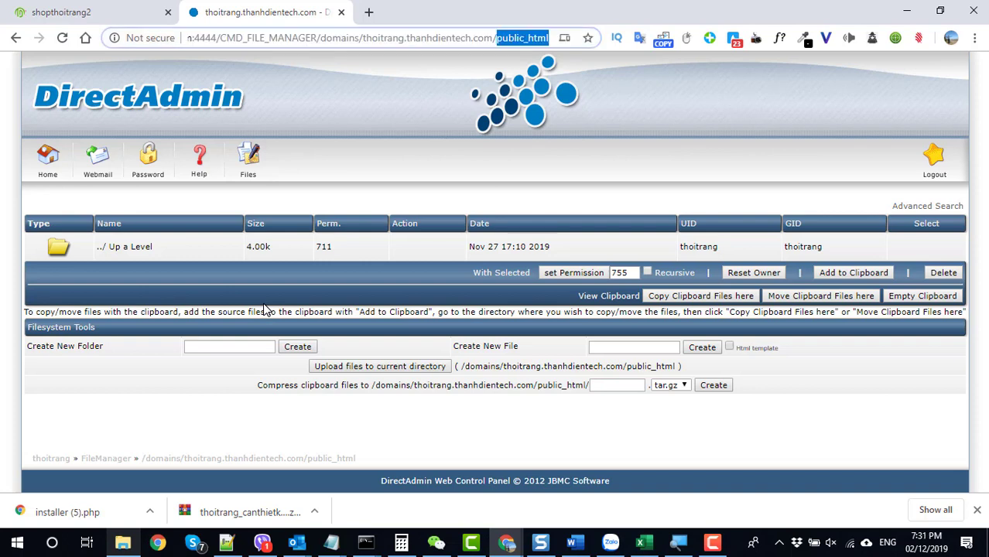
{"action": "left_click", "coordinate": [496, 39]}
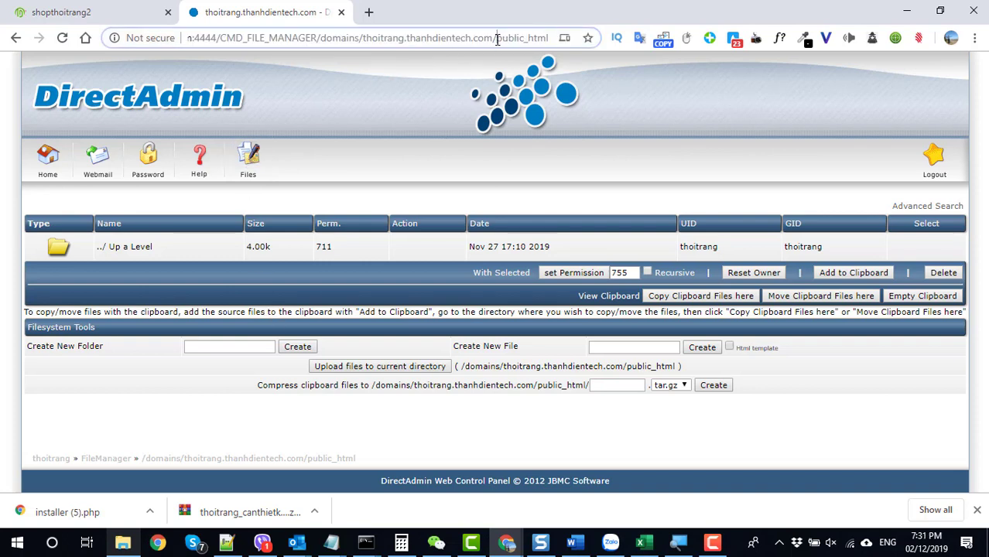
{"action": "left_click_drag", "start_coordinate": [497, 39], "coordinate": [549, 38]}
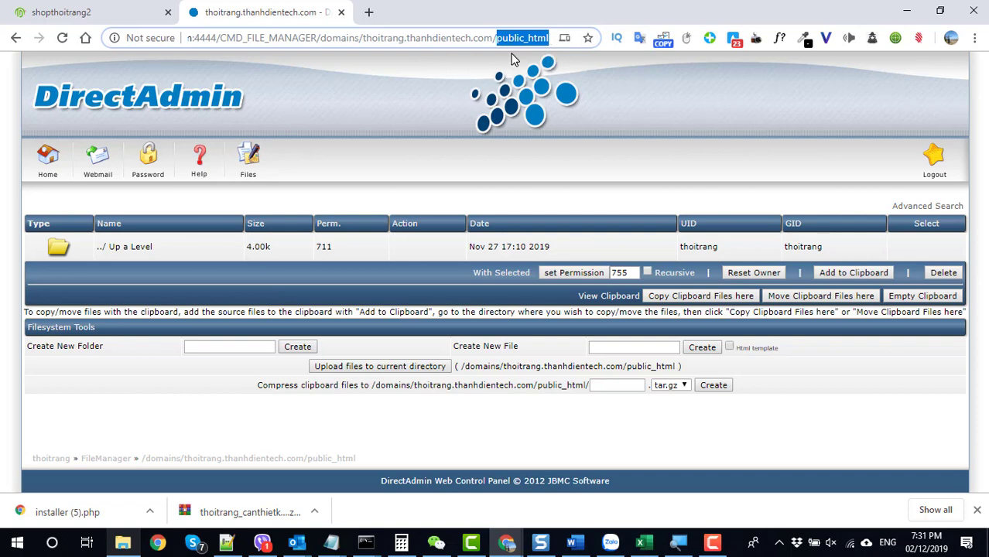
{"action": "left_click", "coordinate": [748, 330]}
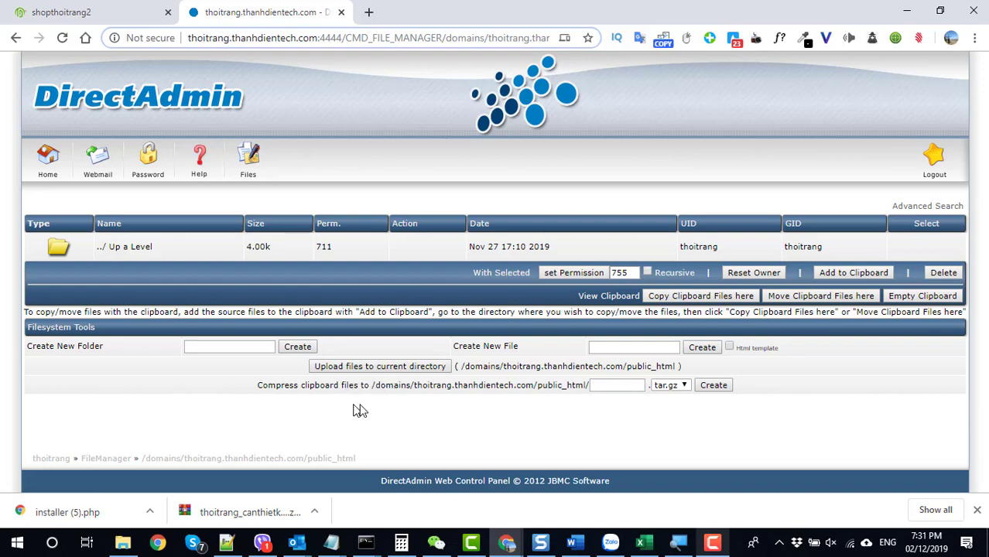
On the upload page, pick installer.php from the SOURCE CAI folder for the first slot
{"action": "left_click", "coordinate": [364, 368]}
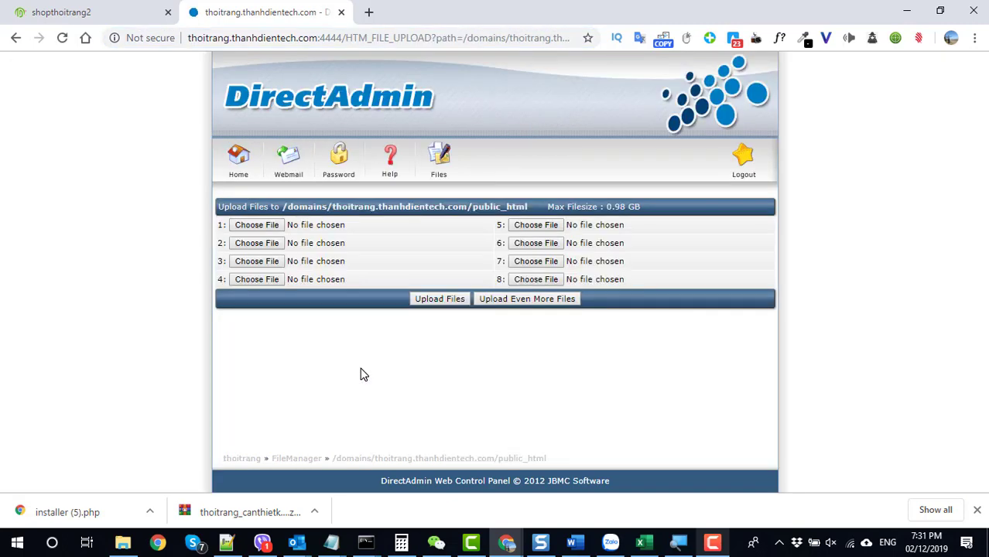
{"action": "left_click", "coordinate": [263, 225]}
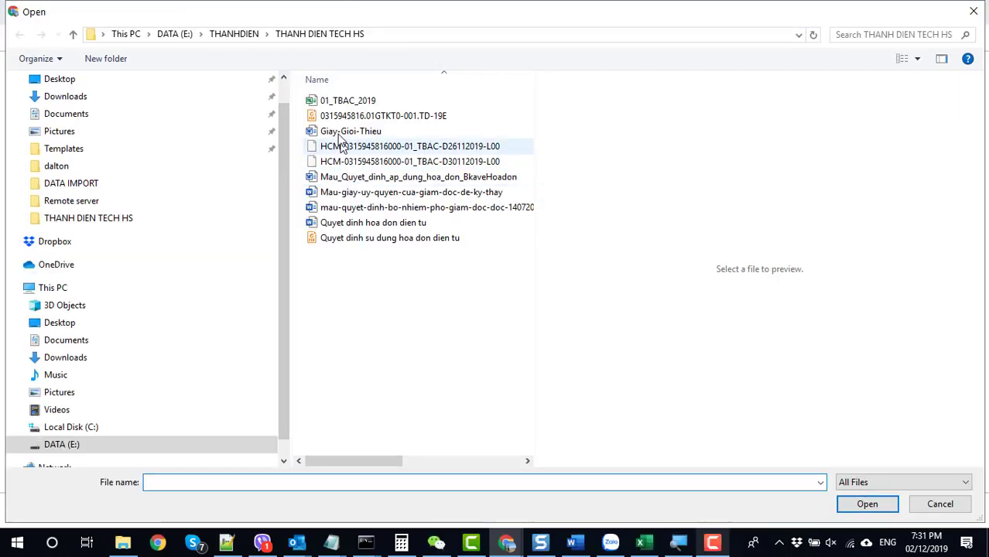
{"action": "left_click", "coordinate": [252, 35]}
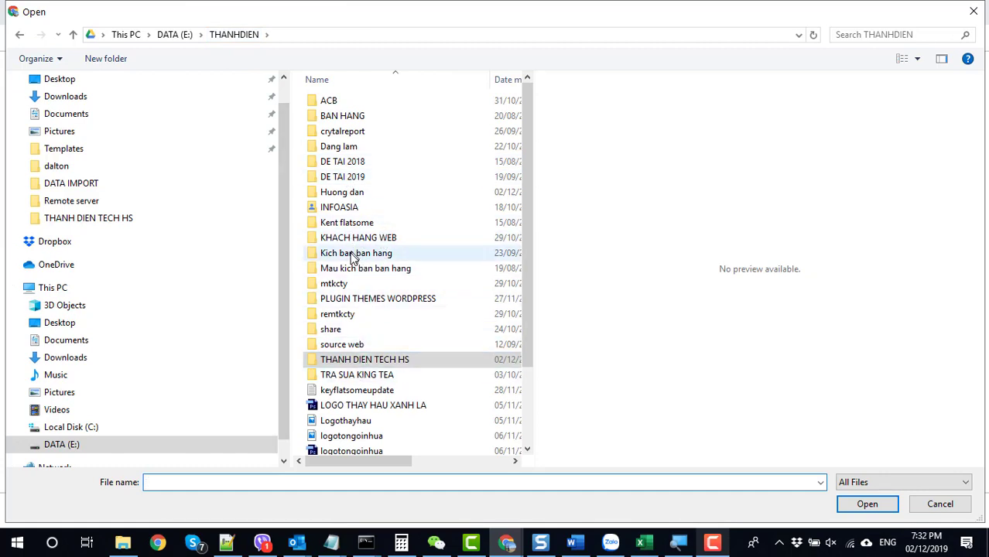
{"action": "double_click", "coordinate": [348, 194]}
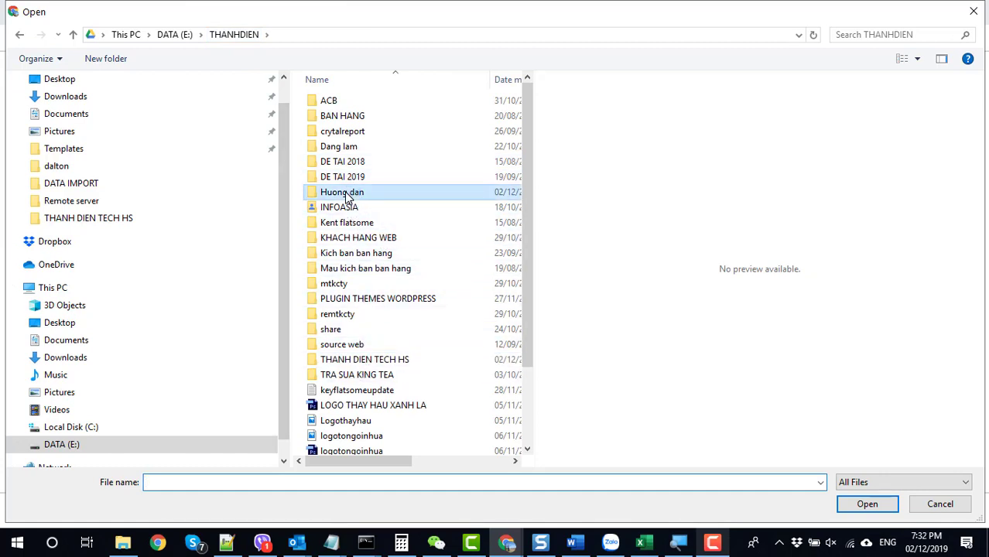
{"action": "double_click", "coordinate": [364, 193]}
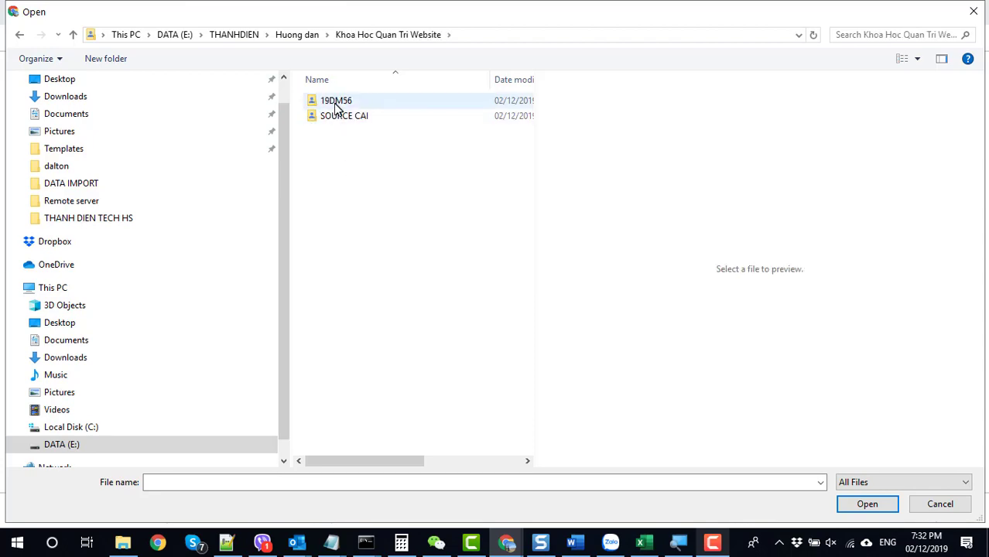
{"action": "left_click", "coordinate": [334, 106]}
{"action": "double_click", "coordinate": [334, 107]}
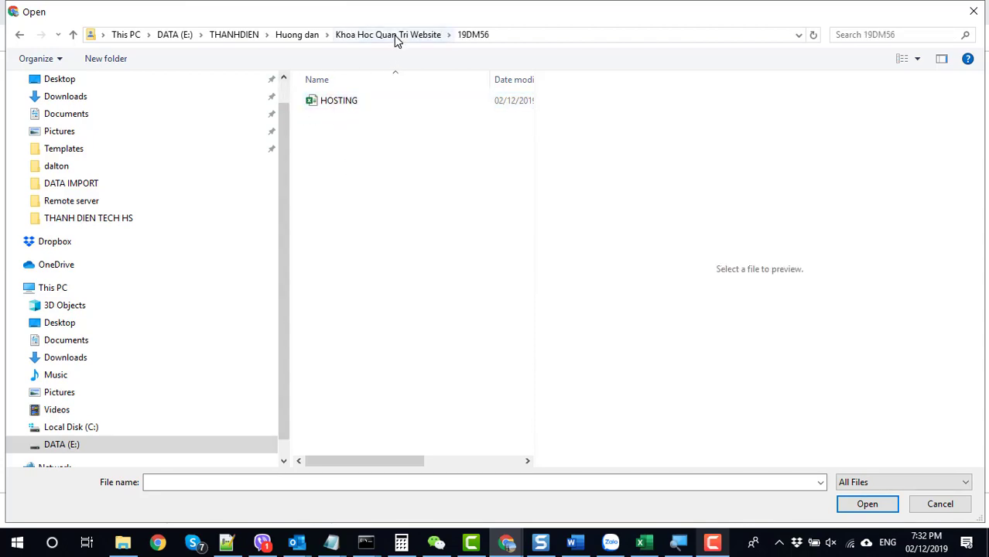
{"action": "left_click", "coordinate": [397, 36]}
{"action": "double_click", "coordinate": [340, 116]}
{"action": "double_click", "coordinate": [336, 99]}
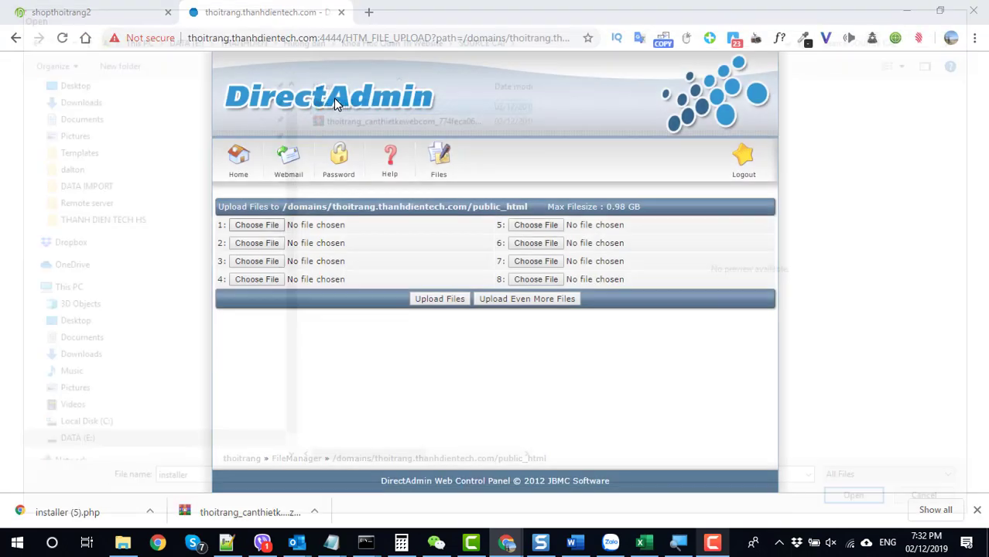
Pick the site's archive zip for the second slot and start uploading to public_html
{"action": "left_click", "coordinate": [313, 235]}
{"action": "double_click", "coordinate": [383, 124]}
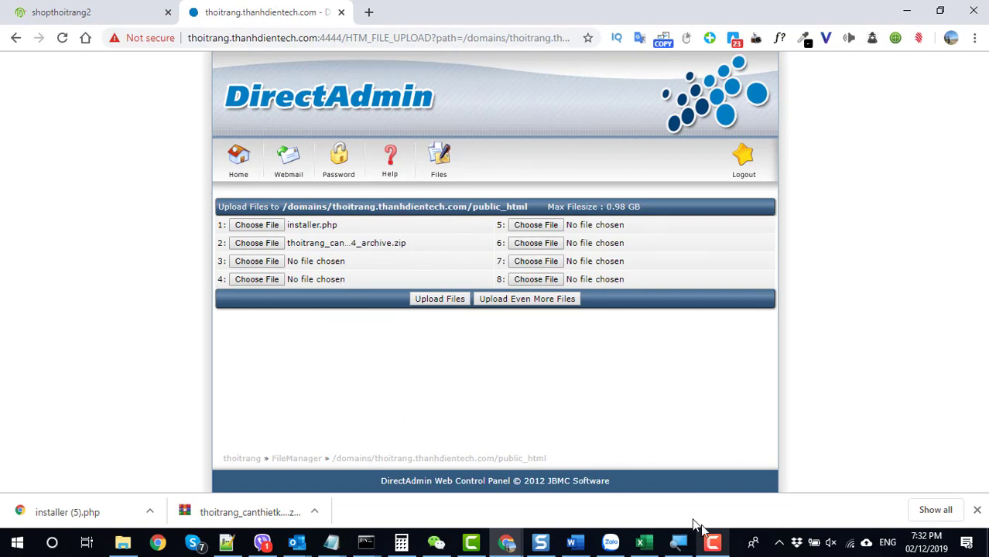
{"action": "left_click", "coordinate": [712, 543]}
{"action": "left_click", "coordinate": [712, 544]}
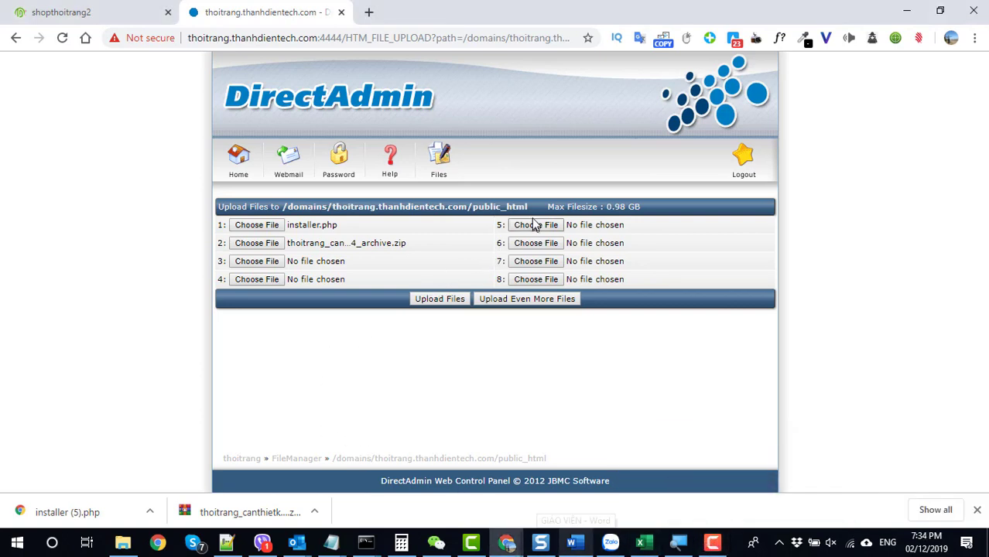
{"action": "left_click_drag", "start_coordinate": [532, 207], "coordinate": [468, 207]}
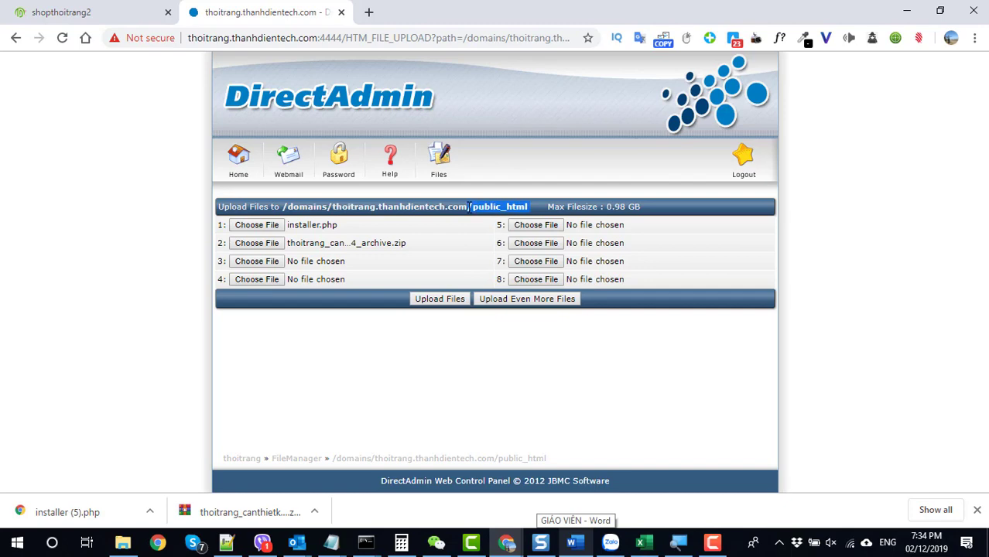
{"action": "left_click", "coordinate": [435, 298]}
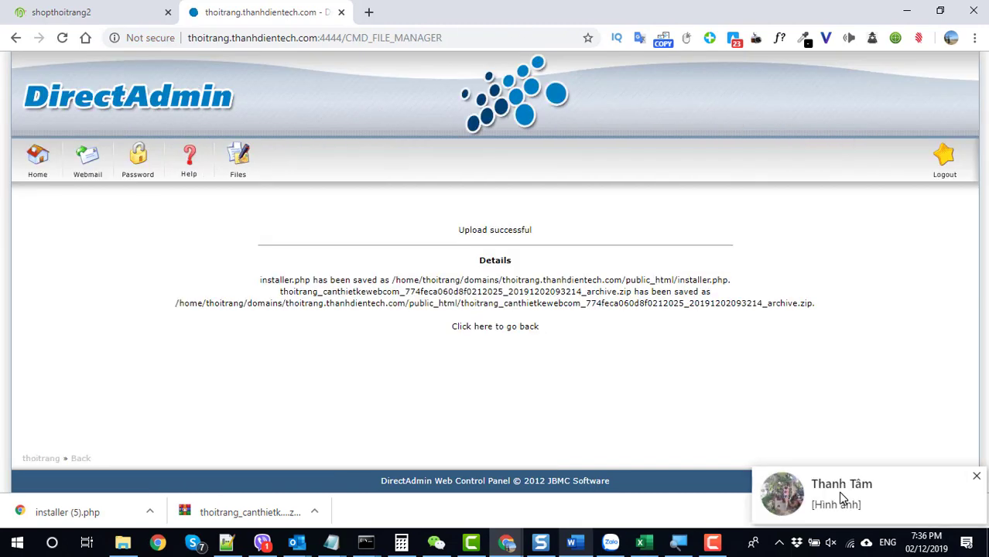
Close the Zalo chat and go back from Upload successful to the public_html listing
{"action": "left_click", "coordinate": [838, 491]}
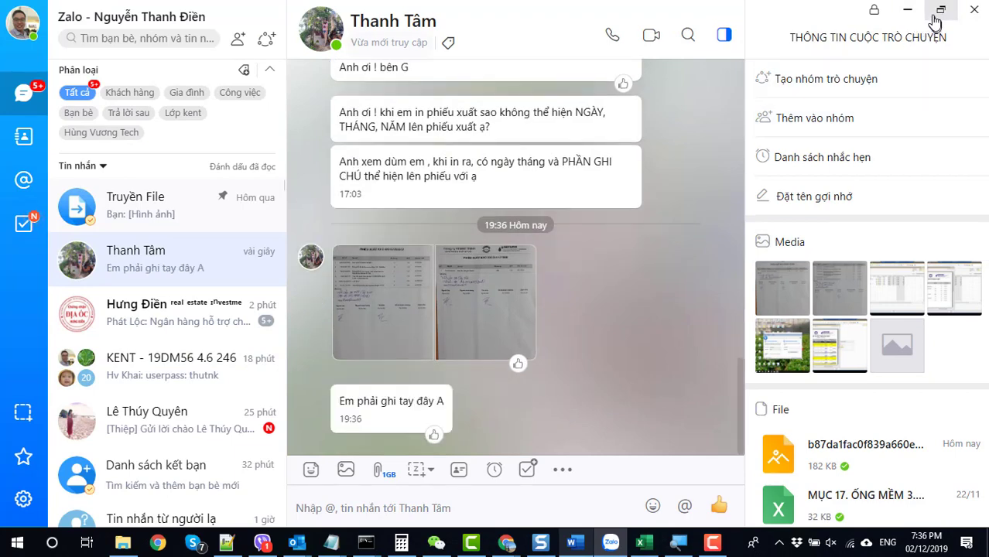
{"action": "left_click", "coordinate": [909, 11]}
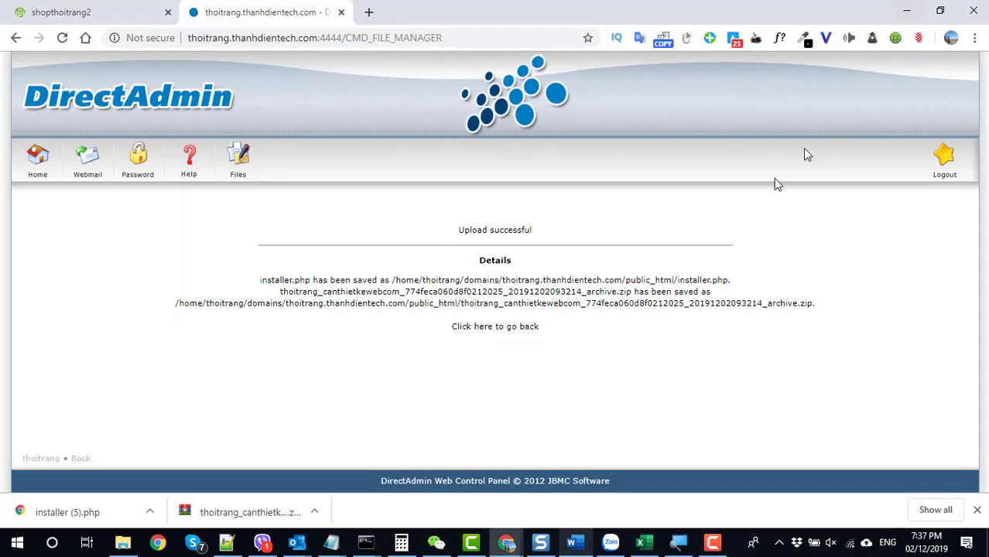
{"action": "left_click", "coordinate": [481, 328]}
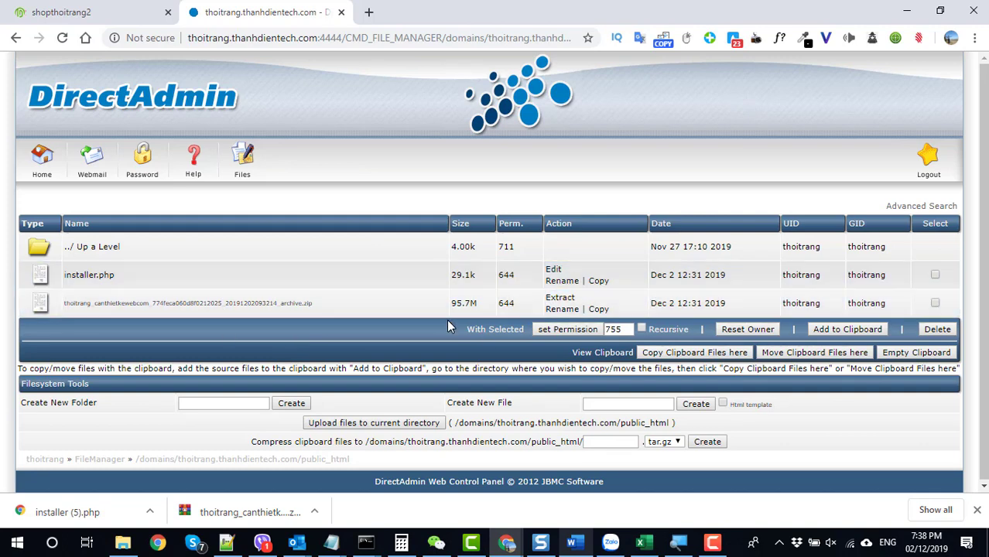
Highlight the installer.php and archive zip names, then go to the account home page
{"action": "mouse_move", "coordinate": [122, 281]}
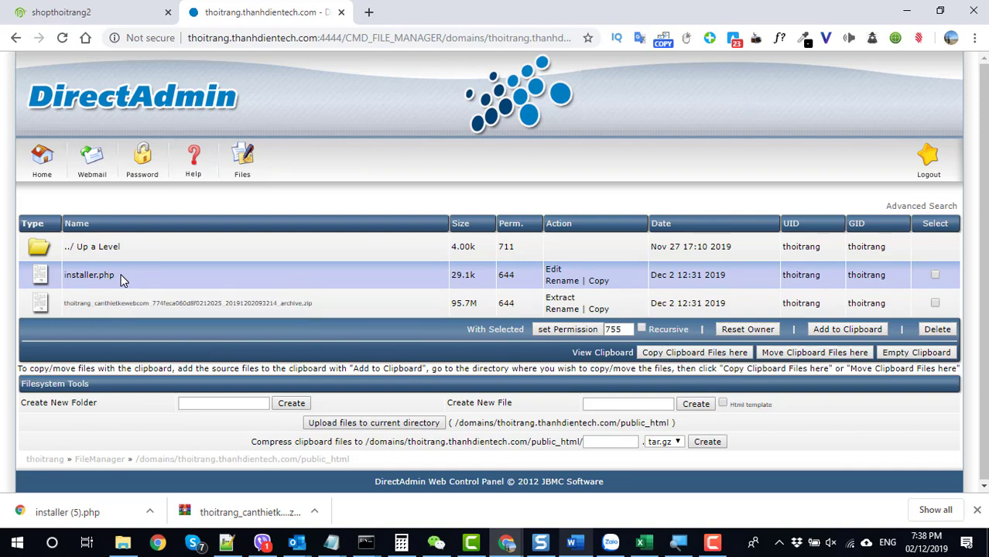
{"action": "left_click_drag", "start_coordinate": [122, 282], "coordinate": [65, 275]}
{"action": "left_click_drag", "start_coordinate": [209, 307], "coordinate": [66, 306]}
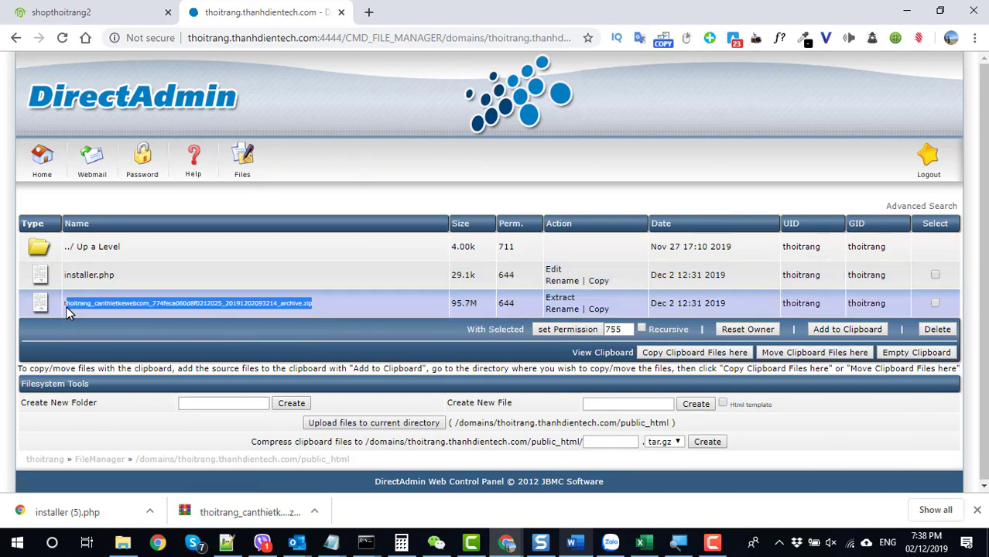
{"action": "left_click", "coordinate": [316, 334]}
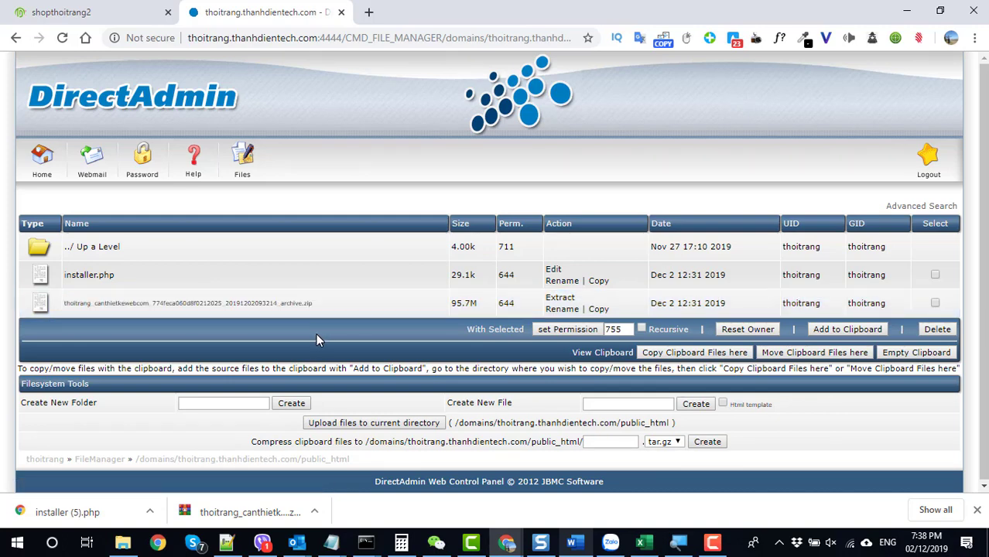
{"action": "mouse_move", "coordinate": [144, 280]}
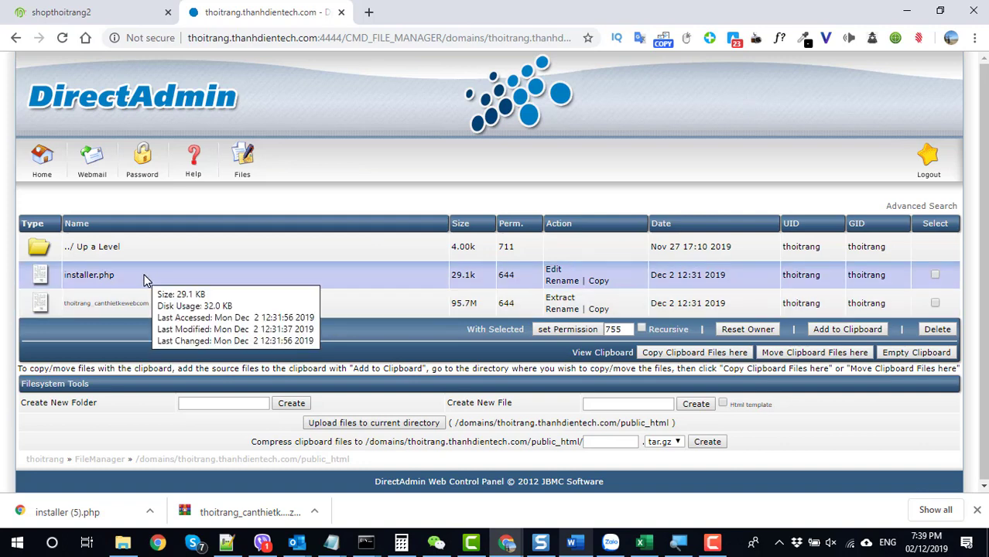
{"action": "left_click_drag", "start_coordinate": [334, 304], "coordinate": [64, 316]}
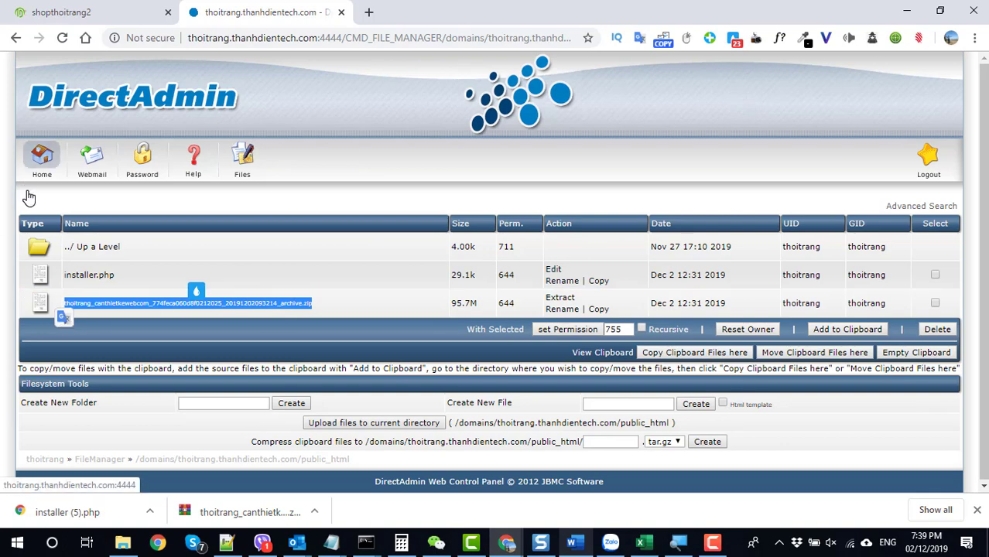
{"action": "left_click", "coordinate": [33, 167]}
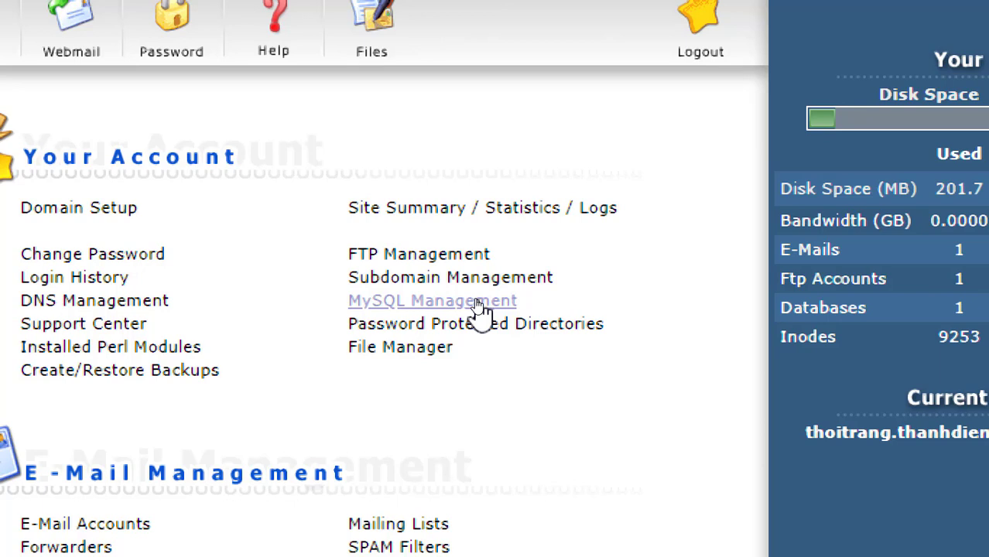
Open MySQL Management to see the thoitrang_user database (3.66 MB, 1 user)
{"action": "left_click", "coordinate": [401, 301]}
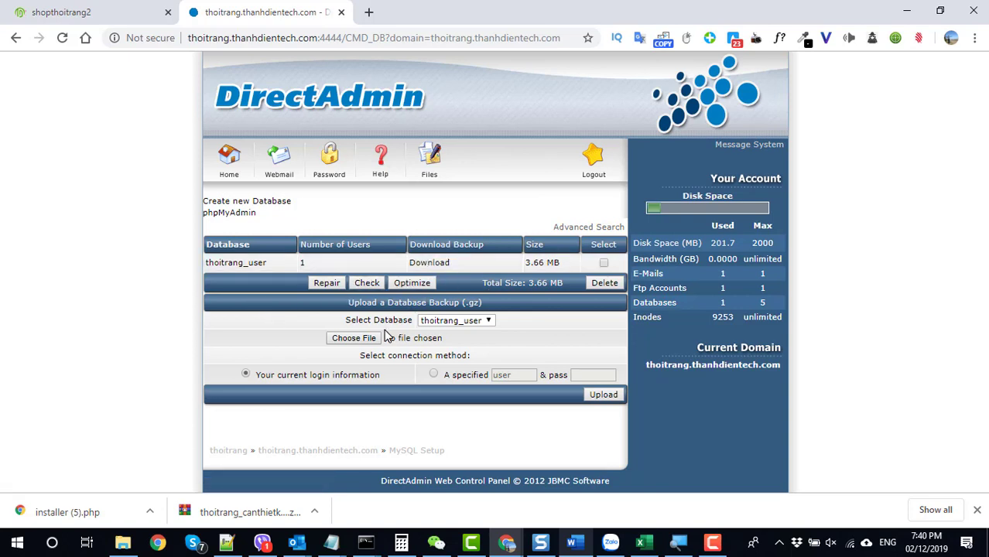
Select the thoitrang_user database and delete it, confirming with OK
{"action": "left_click", "coordinate": [604, 264]}
{"action": "left_click", "coordinate": [603, 283]}
{"action": "left_click", "coordinate": [564, 119]}
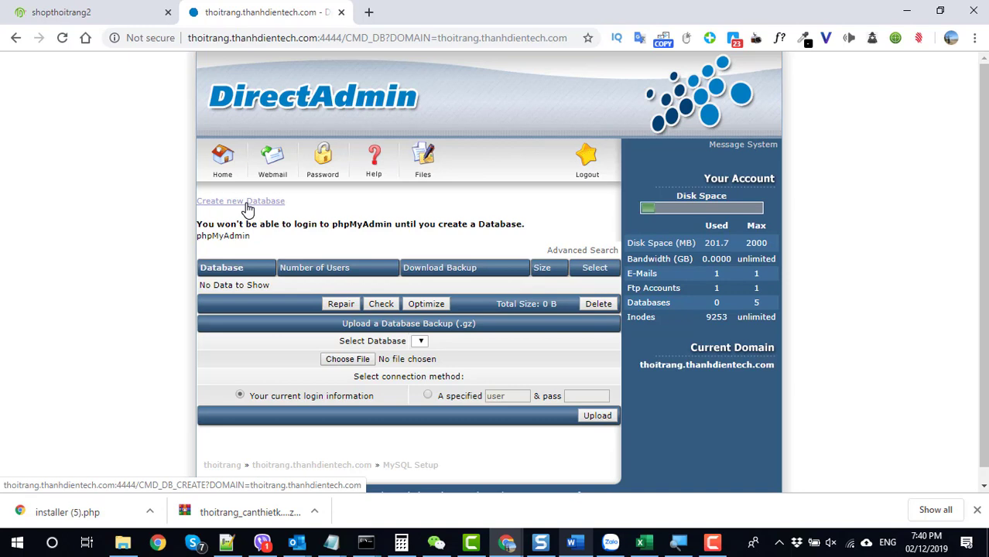
Fill the Create new Database form: name 'data', user 'user', and a Random password
{"action": "left_click", "coordinate": [247, 208]}
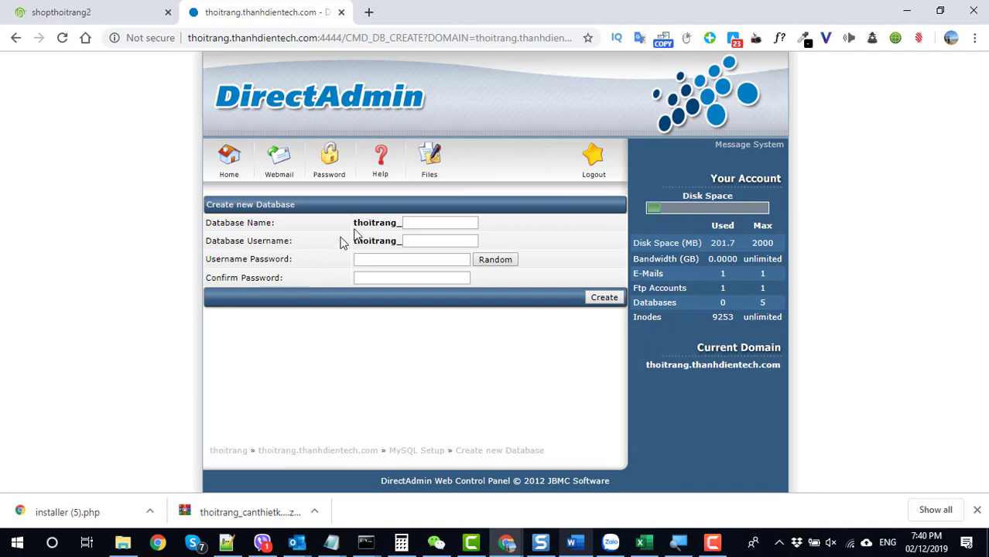
{"action": "left_click", "coordinate": [415, 222]}
{"action": "left_click", "coordinate": [432, 223]}
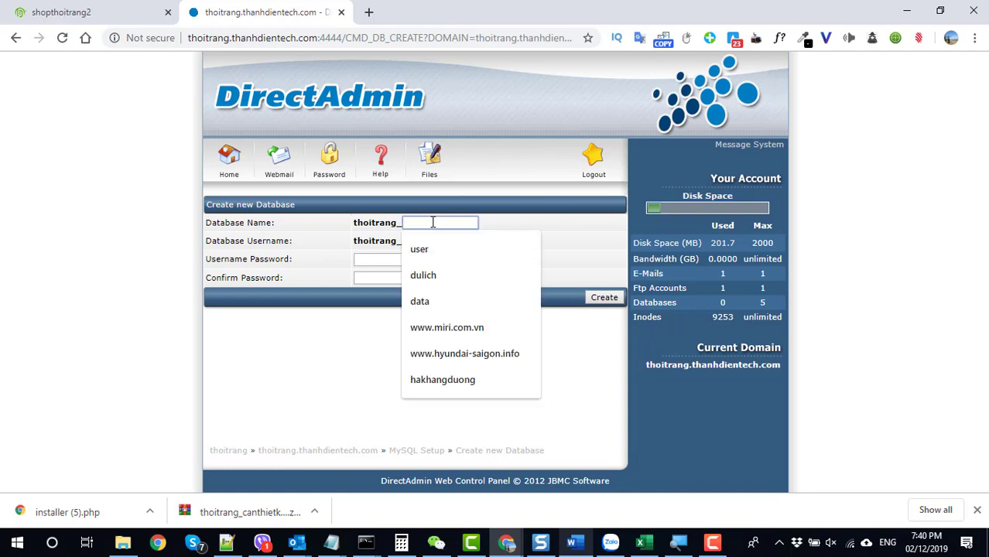
{"action": "type", "text": "data"}
{"action": "key", "text": "Tab"}
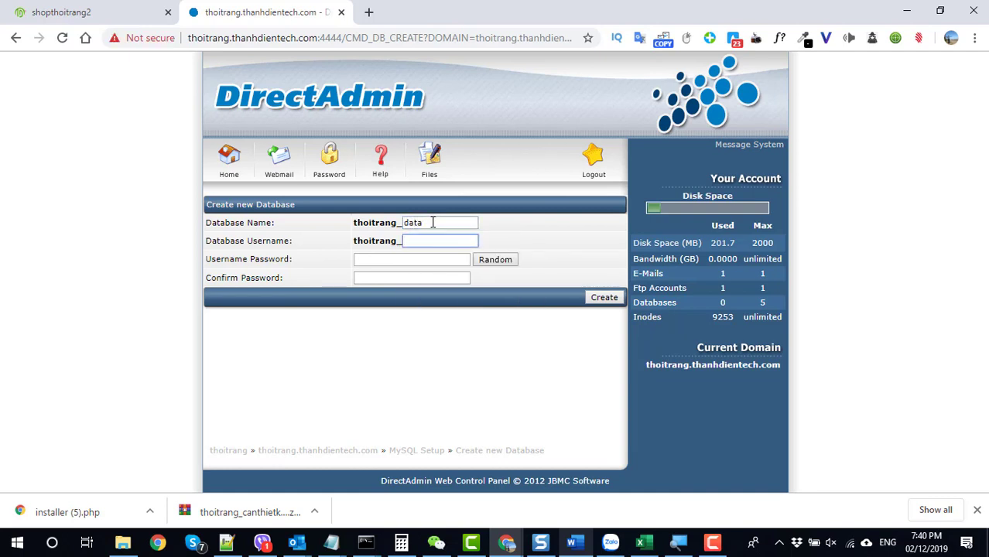
{"action": "type", "text": "user"}
{"action": "key", "text": "Tab"}
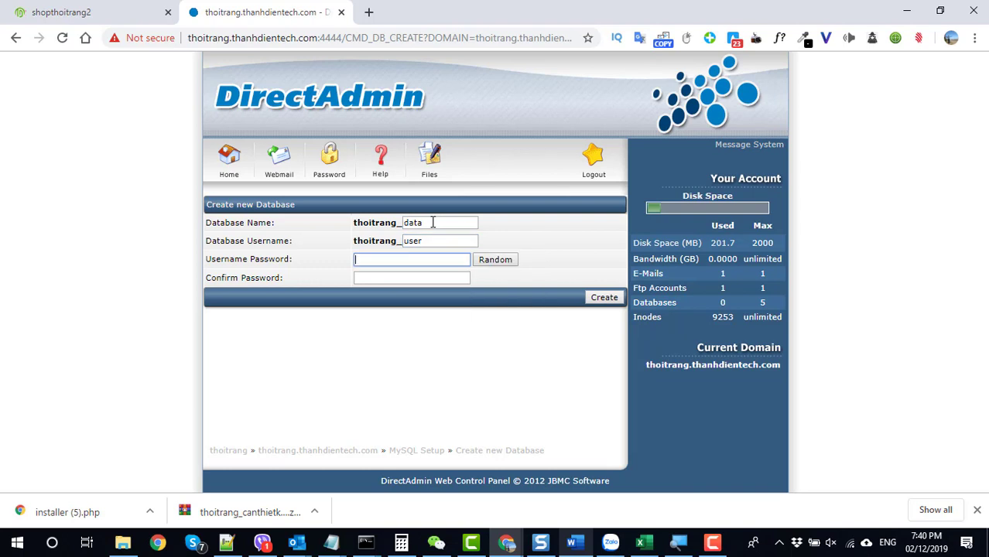
{"action": "left_click", "coordinate": [494, 260]}
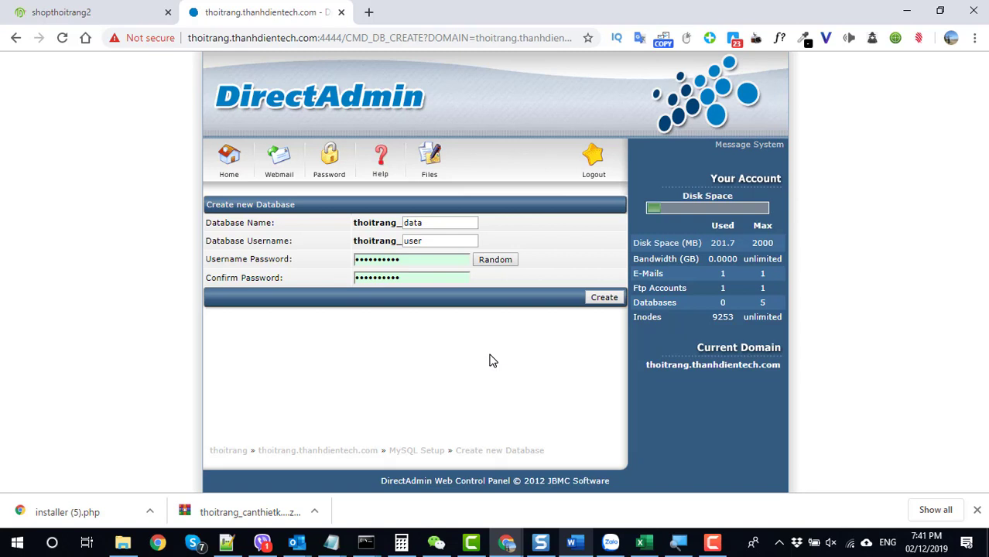
{"action": "left_click", "coordinate": [712, 543]}
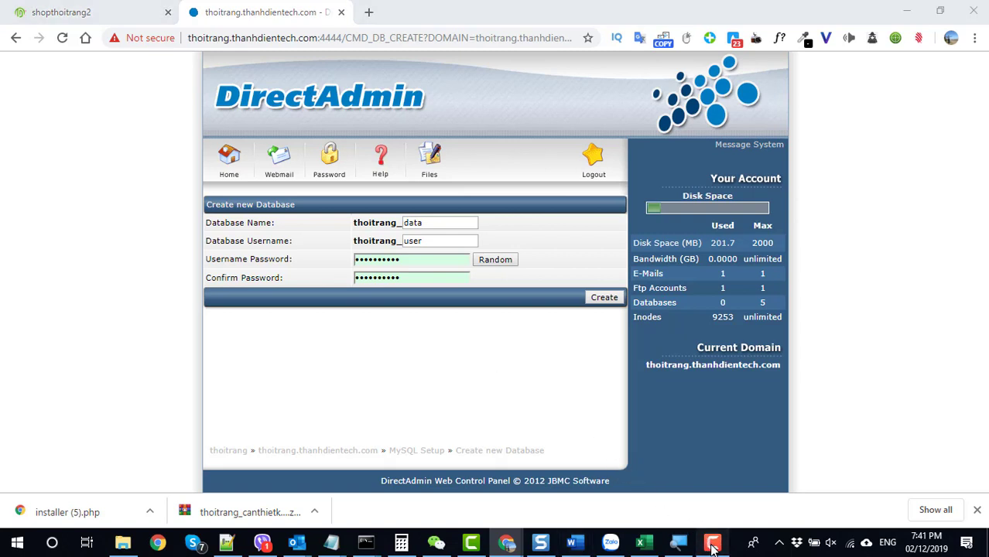
{"action": "left_click", "coordinate": [713, 544]}
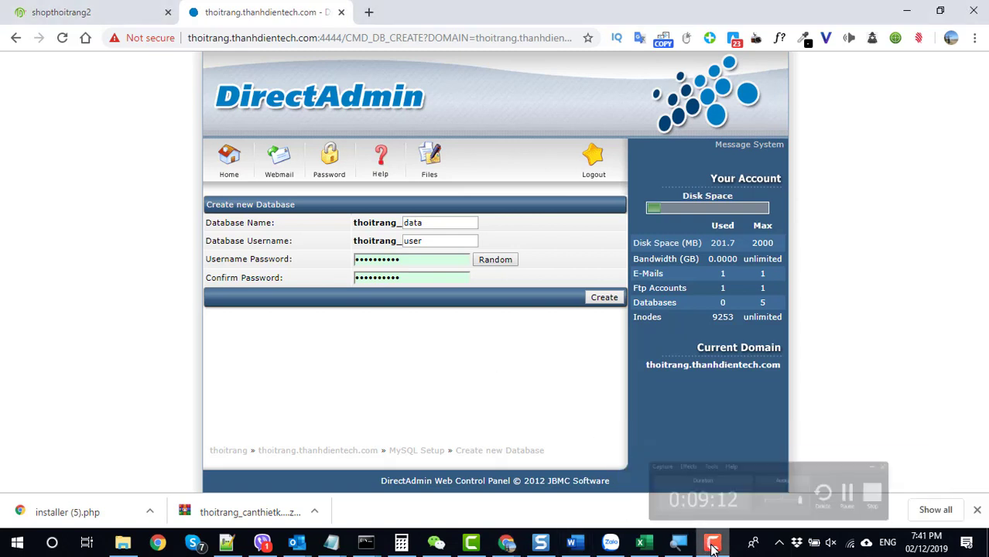
{"action": "left_click", "coordinate": [713, 544]}
{"action": "left_click", "coordinate": [713, 544]}
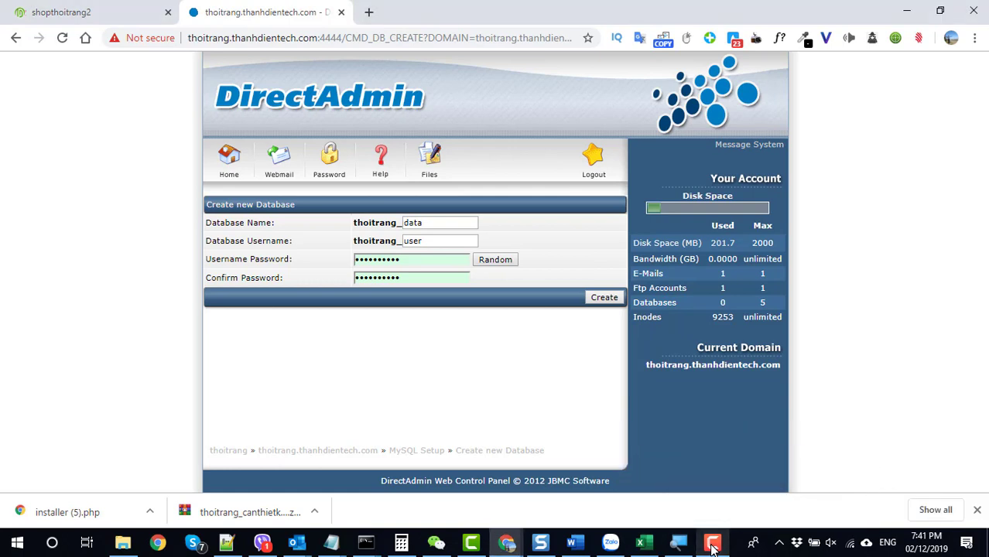
{"action": "left_click", "coordinate": [713, 544]}
{"action": "left_click", "coordinate": [713, 544]}
{"action": "left_click", "coordinate": [712, 546]}
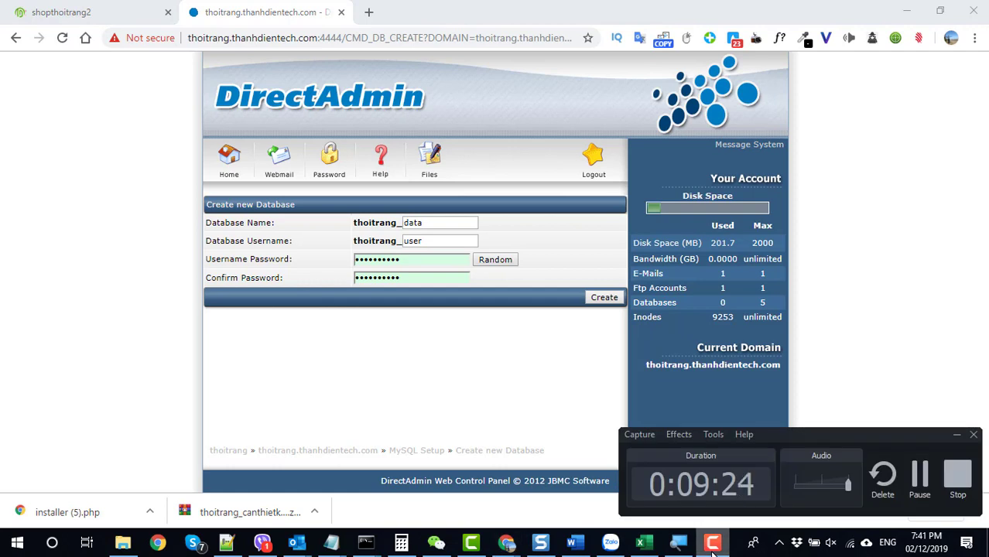
{"action": "left_click", "coordinate": [713, 546]}
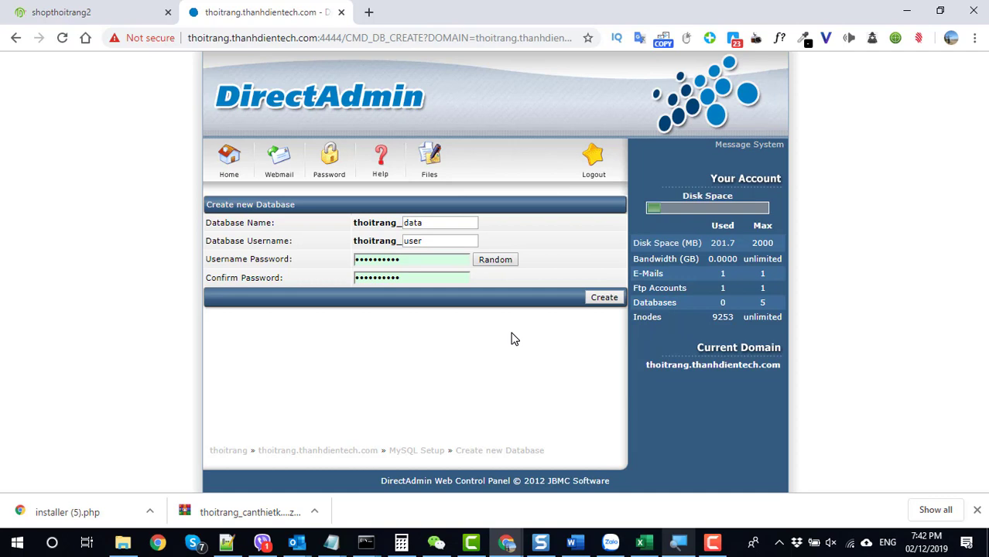
{"action": "left_click", "coordinate": [604, 298]}
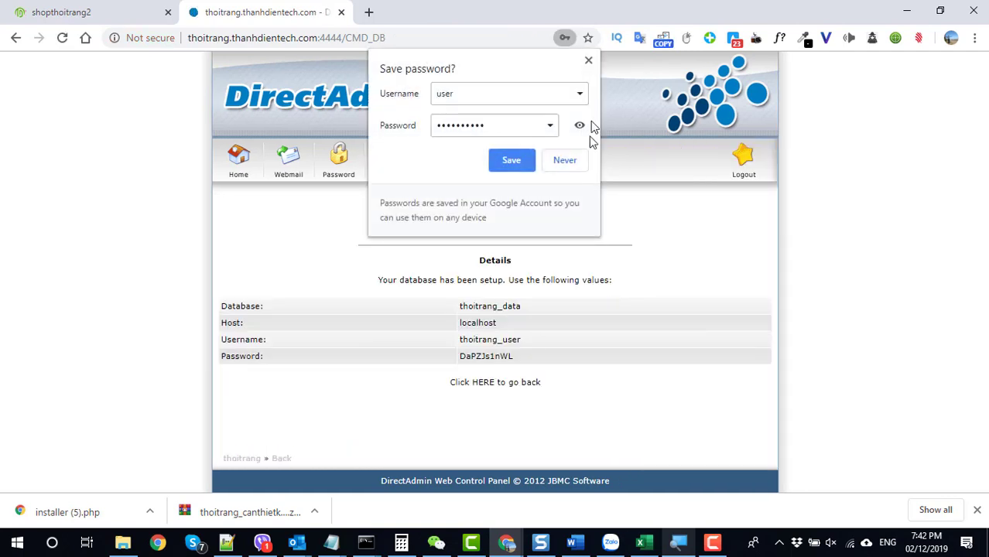
{"action": "left_click", "coordinate": [588, 60]}
{"action": "left_click_drag", "start_coordinate": [457, 230], "coordinate": [553, 355]}
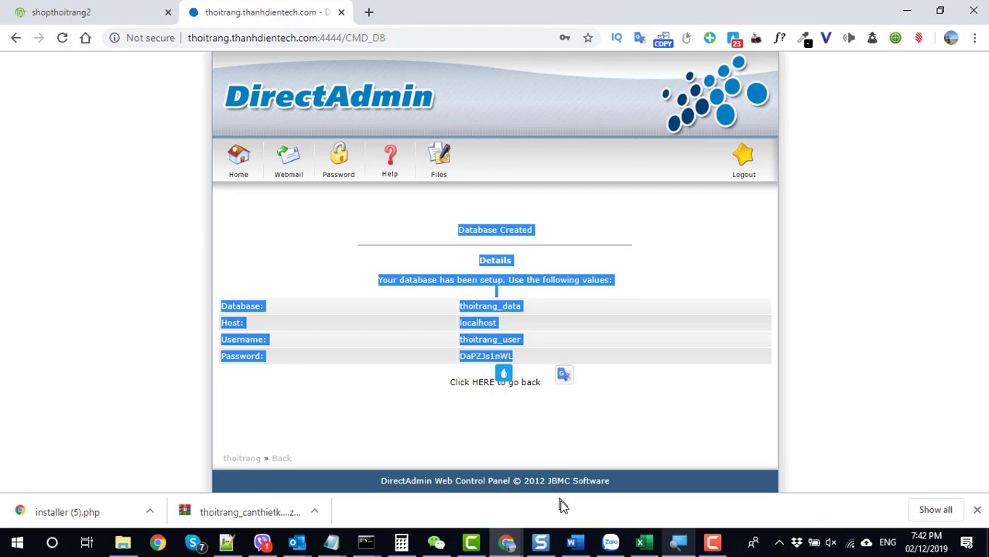
{"action": "left_click", "coordinate": [226, 541]}
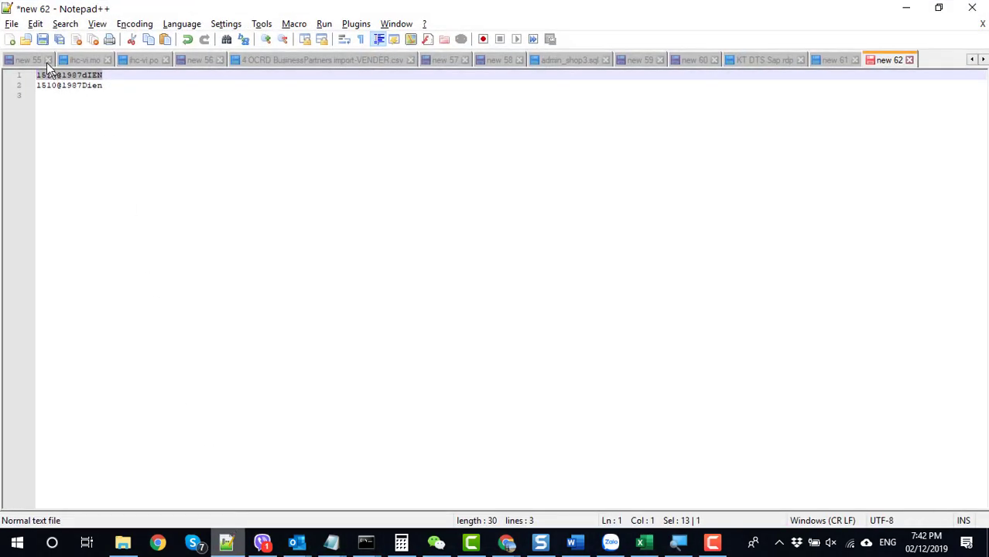
{"action": "left_click", "coordinate": [10, 39]}
{"action": "key", "text": "ctrl+v"}
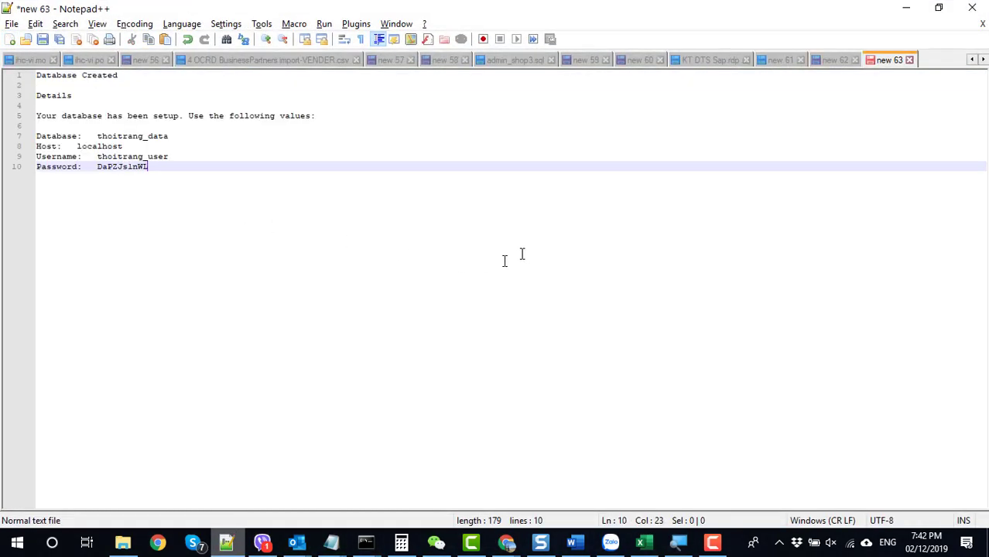
{"action": "left_click", "coordinate": [905, 7]}
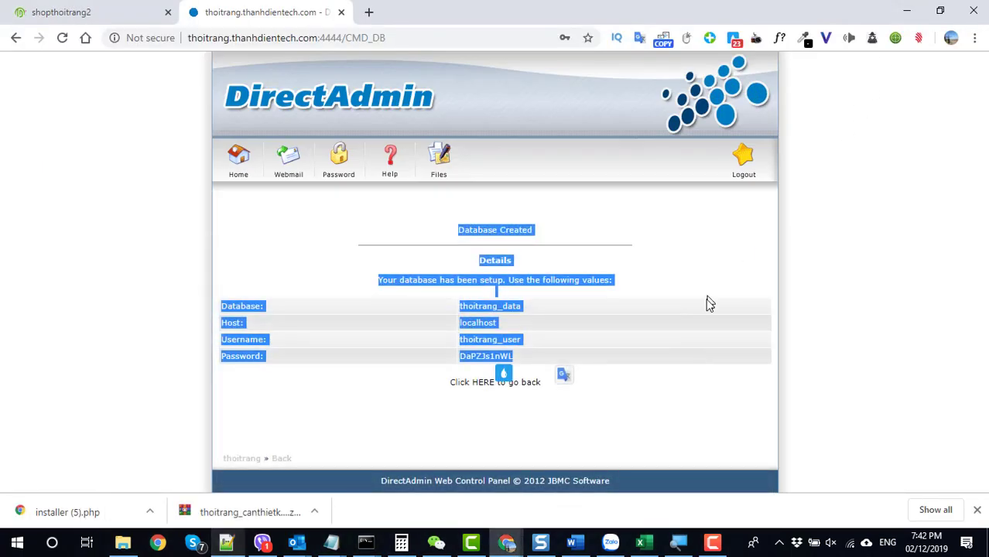
{"action": "left_click", "coordinate": [704, 370]}
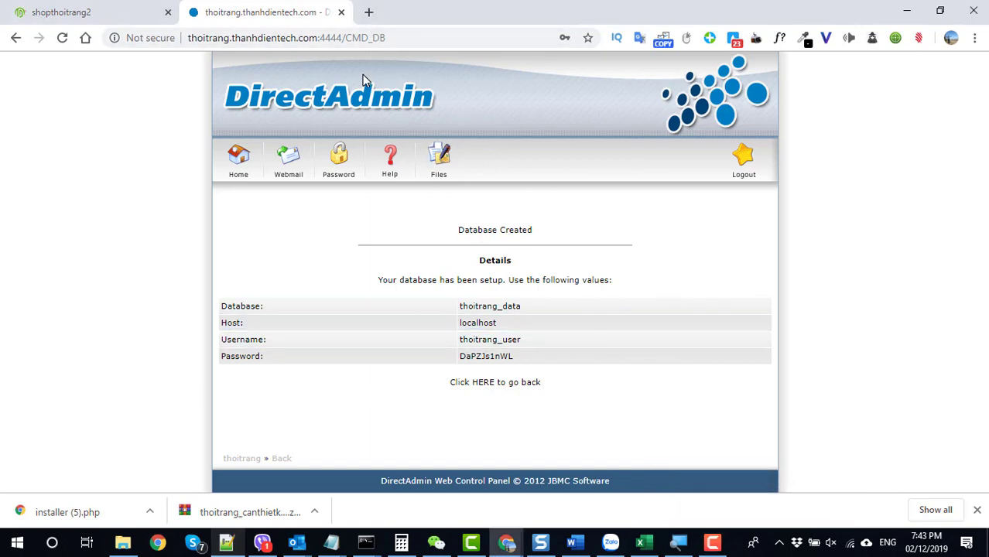
In a new tab, load thoitrang.thanhdientech.com/installer.php
{"action": "left_click", "coordinate": [369, 13]}
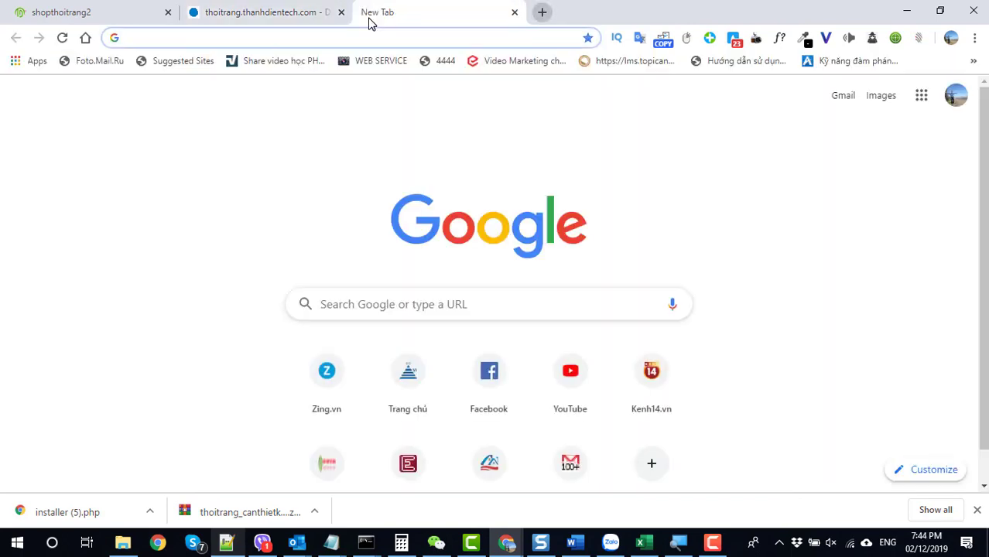
{"action": "type", "text": "thoi"}
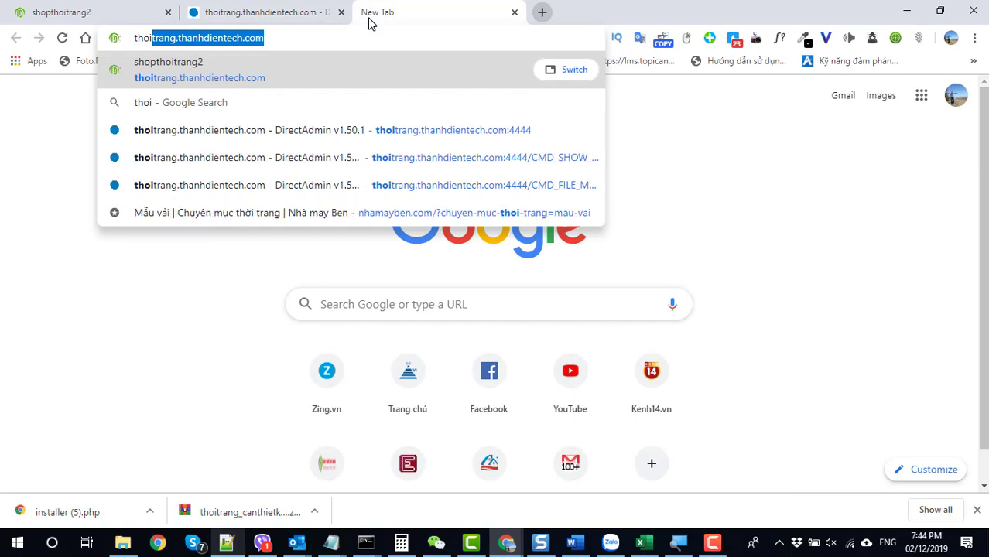
{"action": "key", "text": "Right"}
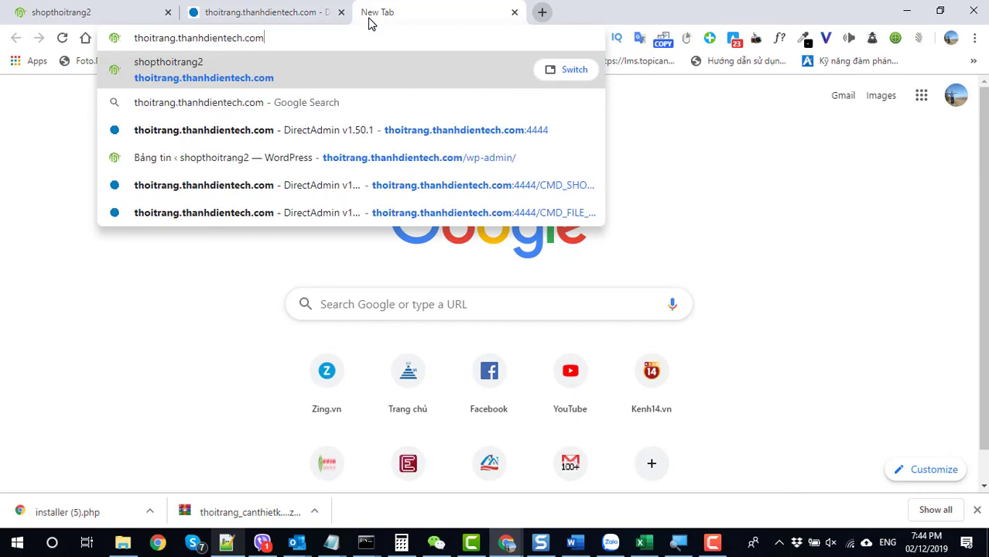
{"action": "type", "text": "/inst"}
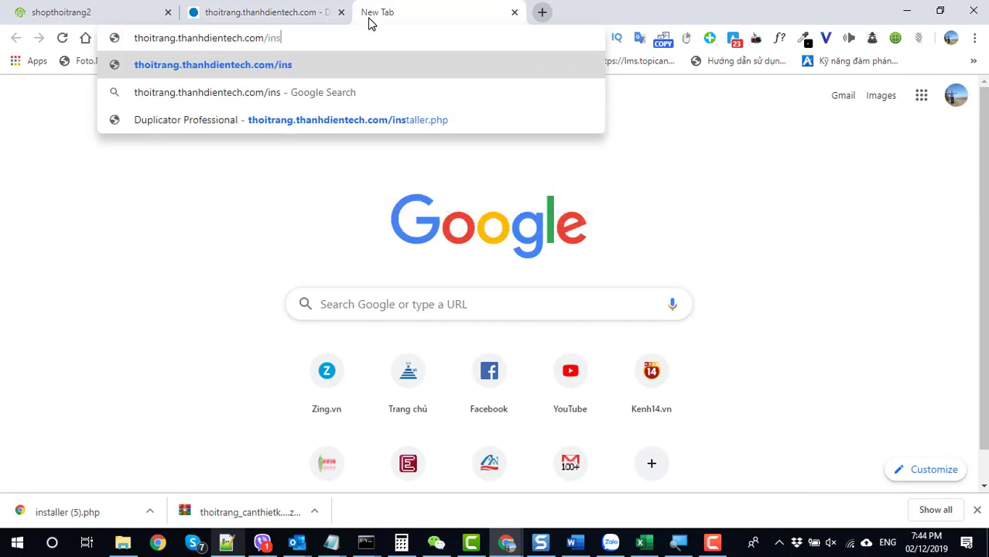
{"action": "key", "text": "Down"}
{"action": "key", "text": "Down"}
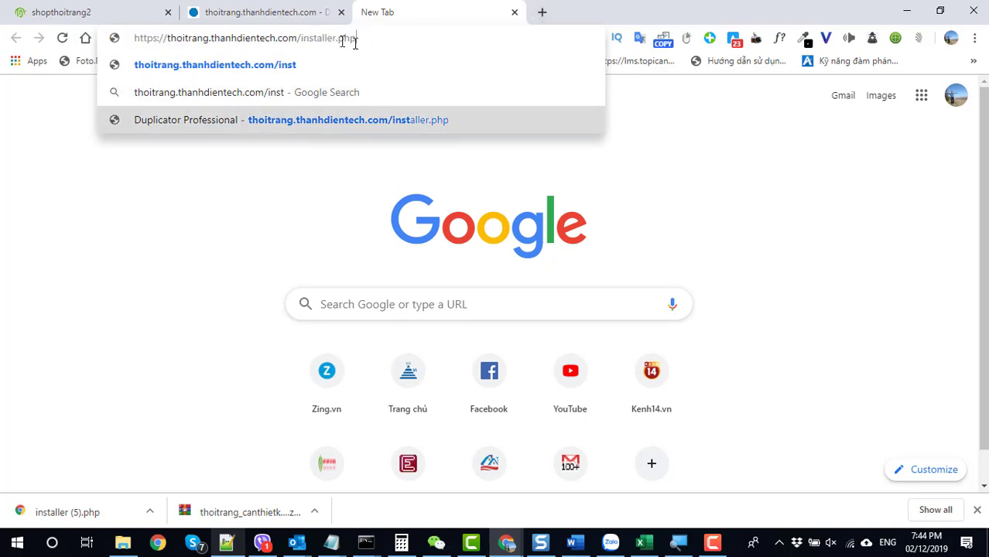
{"action": "left_click_drag", "start_coordinate": [356, 40], "coordinate": [304, 40]}
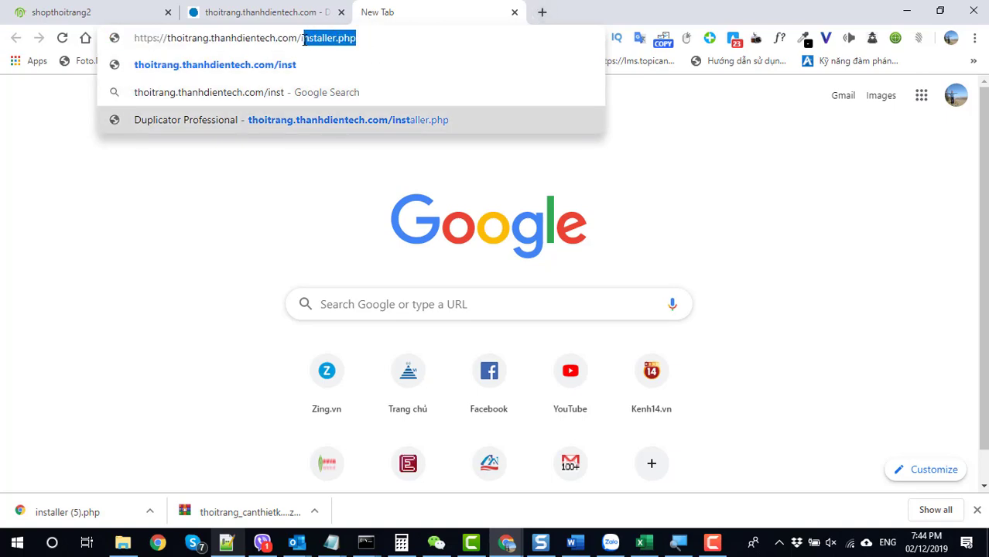
{"action": "left_click", "coordinate": [156, 39]}
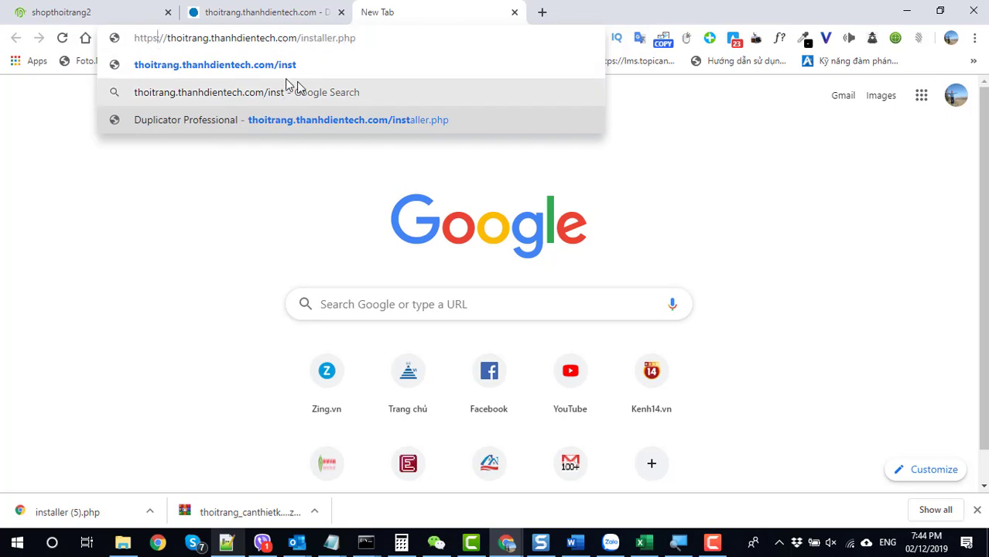
{"action": "left_click", "coordinate": [410, 37]}
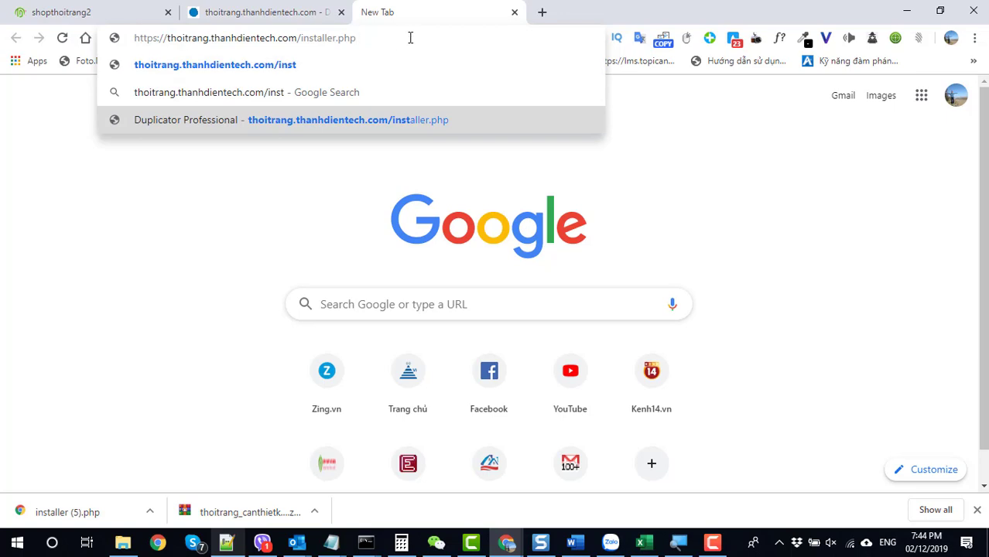
{"action": "key", "text": "Return"}
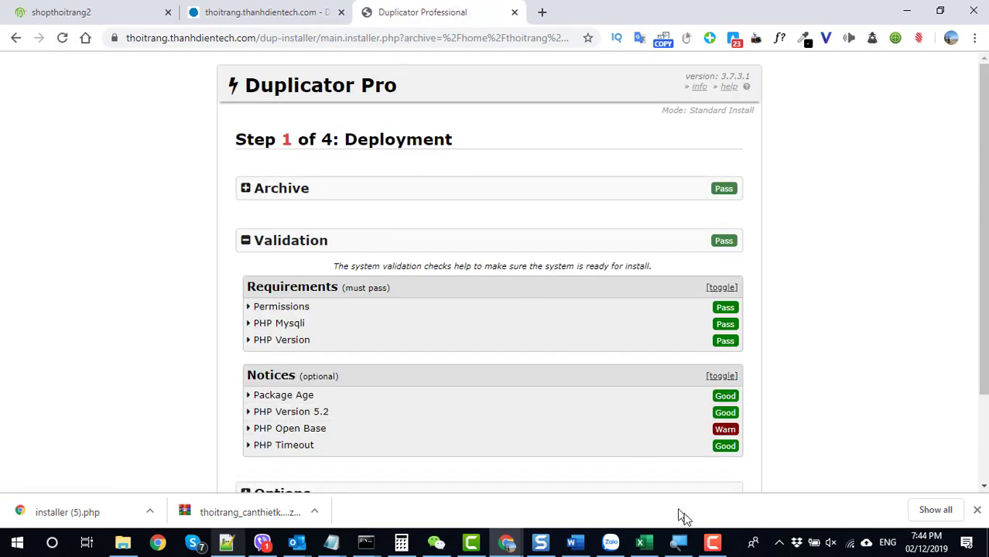
Accept 'I have read and accept all terms & notices' and continue past archive extraction
{"action": "left_click", "coordinate": [712, 544]}
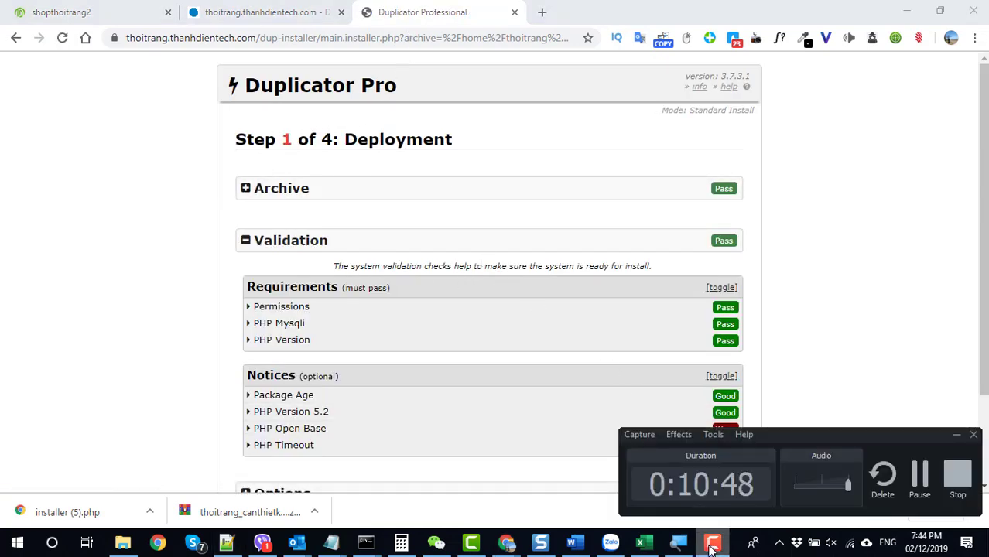
{"action": "left_click", "coordinate": [712, 544]}
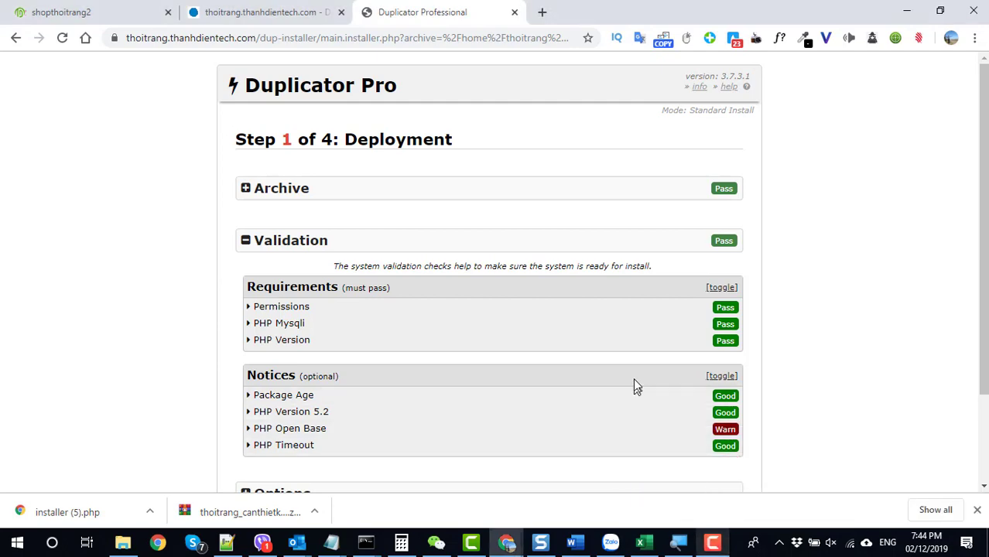
{"action": "scroll", "coordinate": [626, 385], "scroll_direction": "down", "scroll_amount": 1}
{"action": "scroll", "coordinate": [627, 384], "scroll_direction": "down", "scroll_amount": 1}
{"action": "scroll", "coordinate": [627, 384], "scroll_direction": "up", "scroll_amount": 2}
{"action": "scroll", "coordinate": [627, 384], "scroll_direction": "down", "scroll_amount": 2}
{"action": "scroll", "coordinate": [627, 384], "scroll_direction": "up", "scroll_amount": 2}
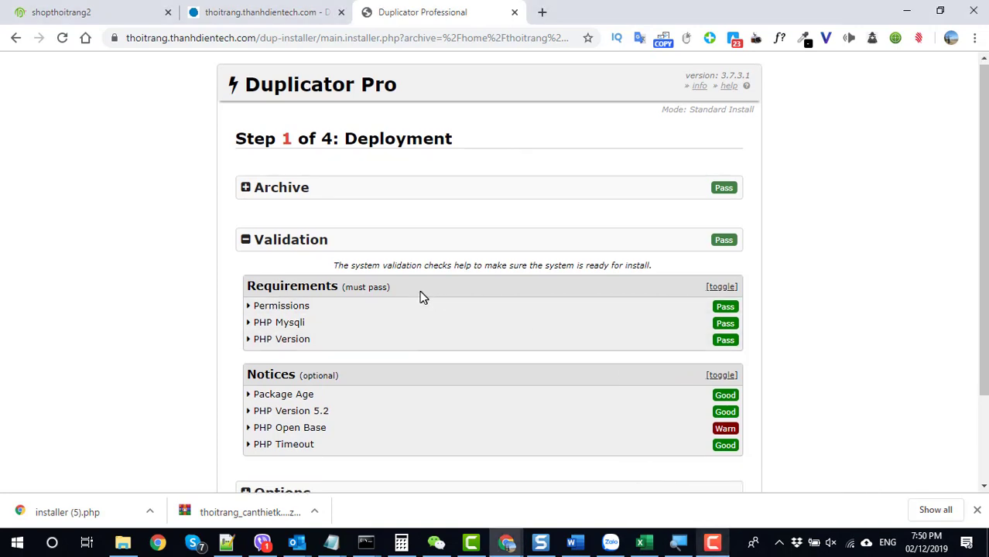
{"action": "scroll", "coordinate": [421, 294], "scroll_direction": "down", "scroll_amount": 2}
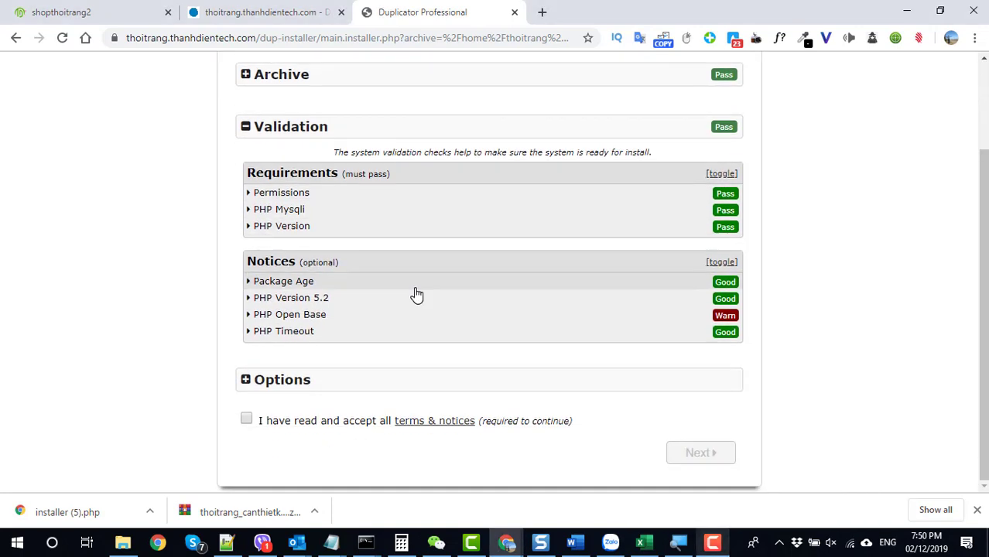
{"action": "left_click", "coordinate": [246, 419]}
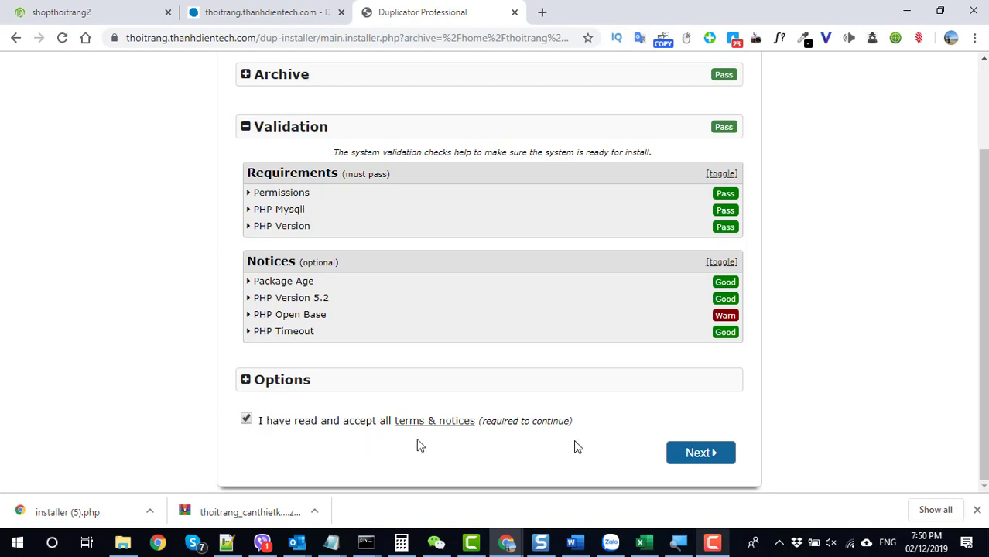
{"action": "left_click", "coordinate": [699, 454]}
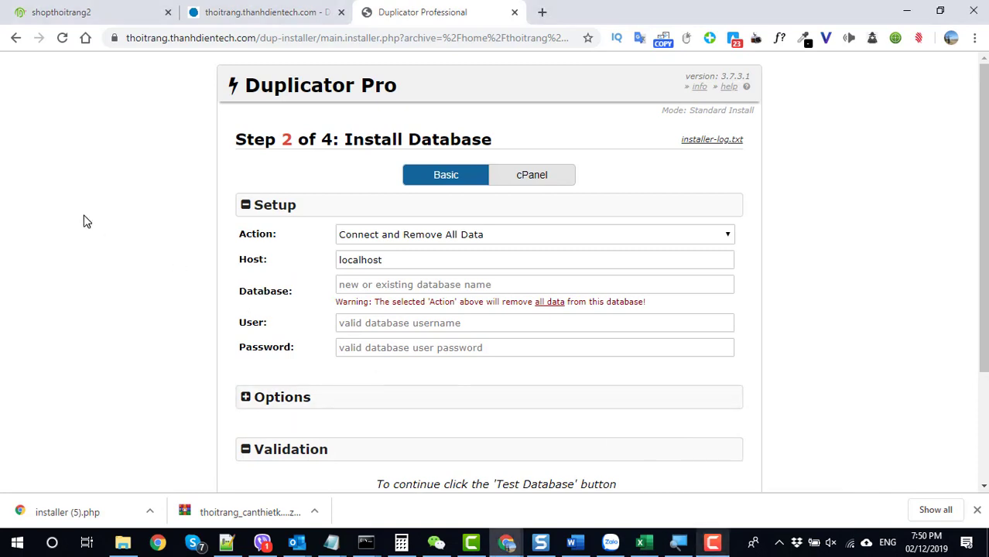
Copy database name thoitrang_data and user thoitrang_user from DirectAdmin into the installer's Database and User fields
{"action": "left_click", "coordinate": [339, 286]}
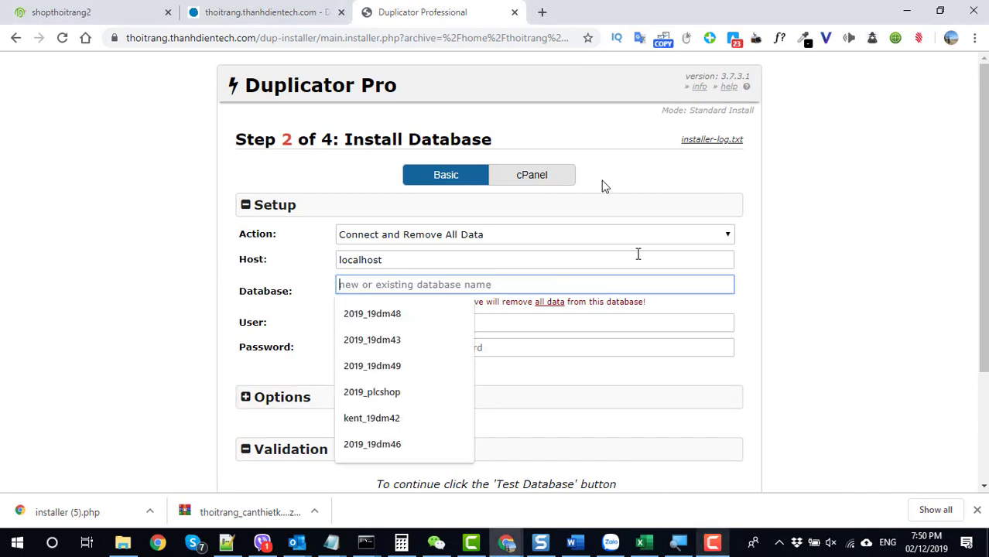
{"action": "left_click", "coordinate": [257, 14]}
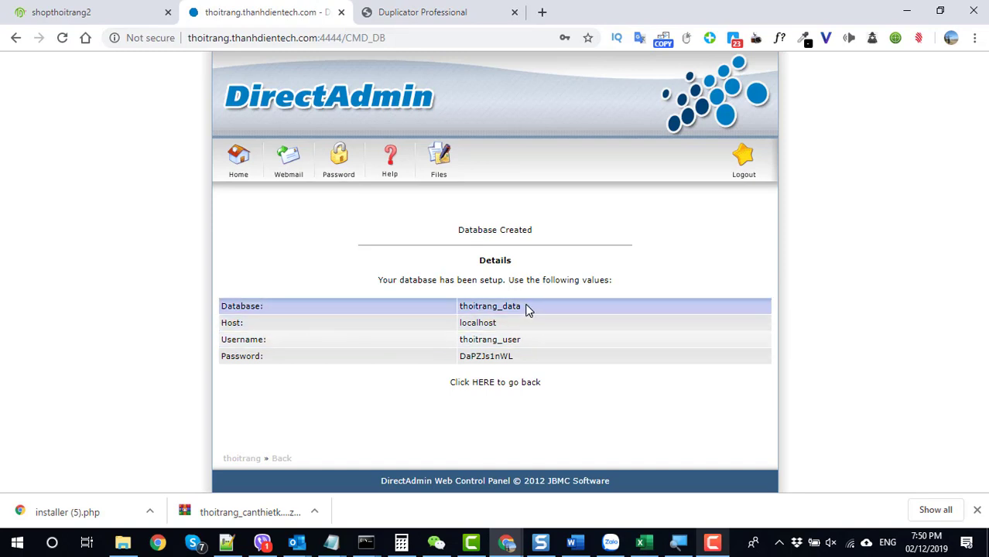
{"action": "left_click_drag", "start_coordinate": [524, 307], "coordinate": [439, 294]}
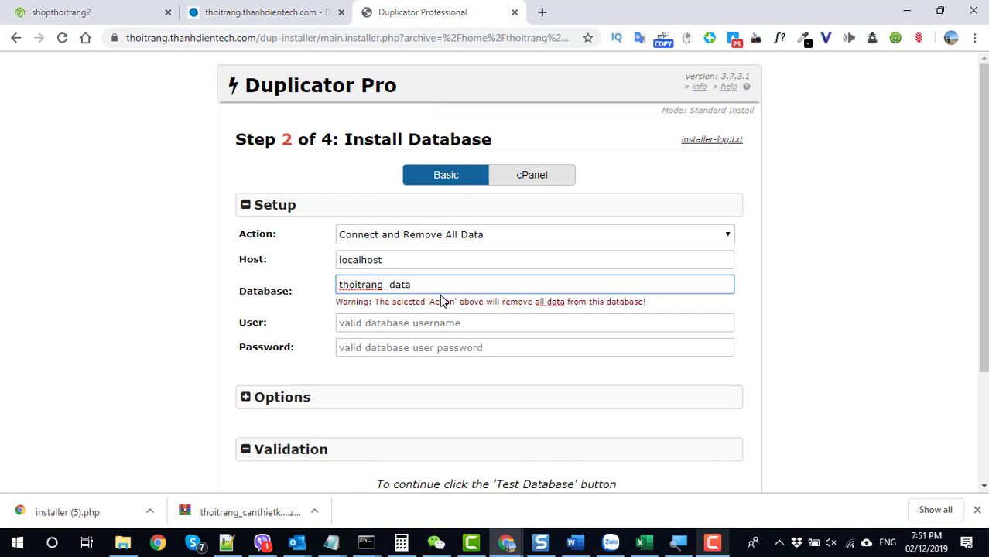
{"action": "left_click", "coordinate": [276, 12]}
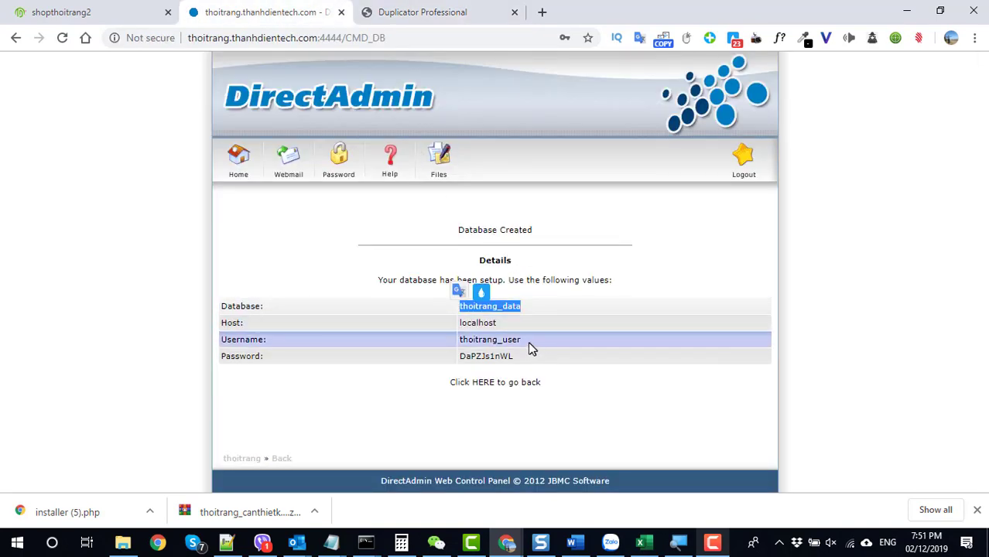
{"action": "left_click_drag", "start_coordinate": [529, 345], "coordinate": [434, 298]}
{"action": "left_click_drag", "start_coordinate": [406, 330], "coordinate": [403, 325]}
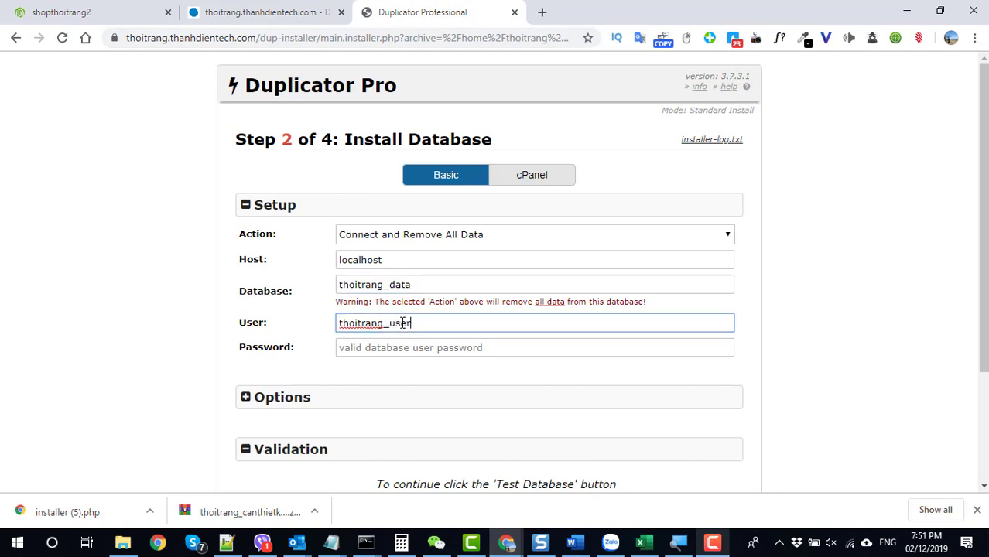
Paste the database user's password from DirectAdmin into the Password field and remove the stray leading space
{"action": "left_click", "coordinate": [279, 14]}
{"action": "left_click_drag", "start_coordinate": [541, 361], "coordinate": [448, 360]}
{"action": "key", "text": "ctrl+c"}
{"action": "left_click", "coordinate": [393, 20]}
{"action": "left_click", "coordinate": [411, 347]}
{"action": "key", "text": "ctrl+v"}
{"action": "left_click", "coordinate": [363, 348]}
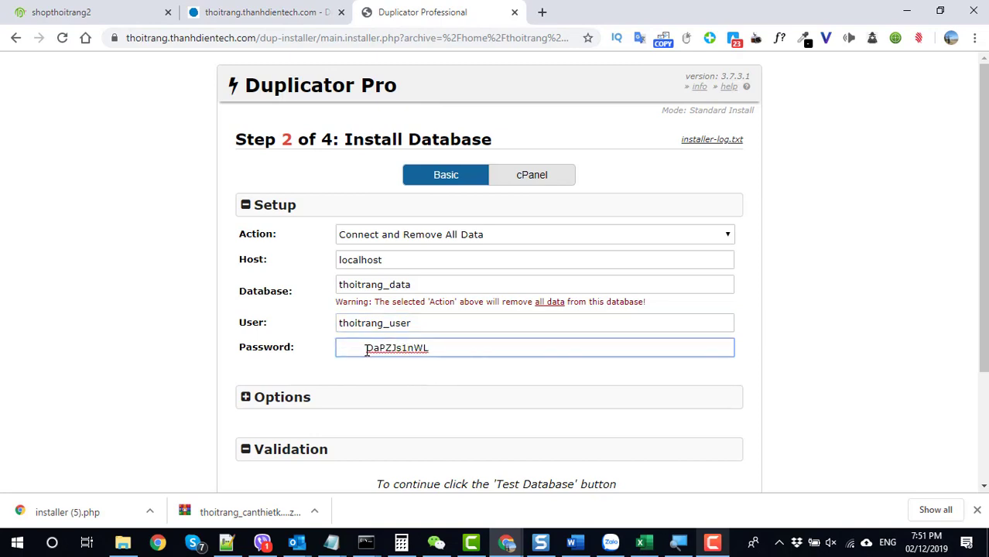
{"action": "left_click_drag", "start_coordinate": [363, 348], "coordinate": [296, 362]}
{"action": "key", "text": "BackSpace"}
Review the host localhost, database name, user and password entries in the form
{"action": "left_click", "coordinate": [435, 323]}
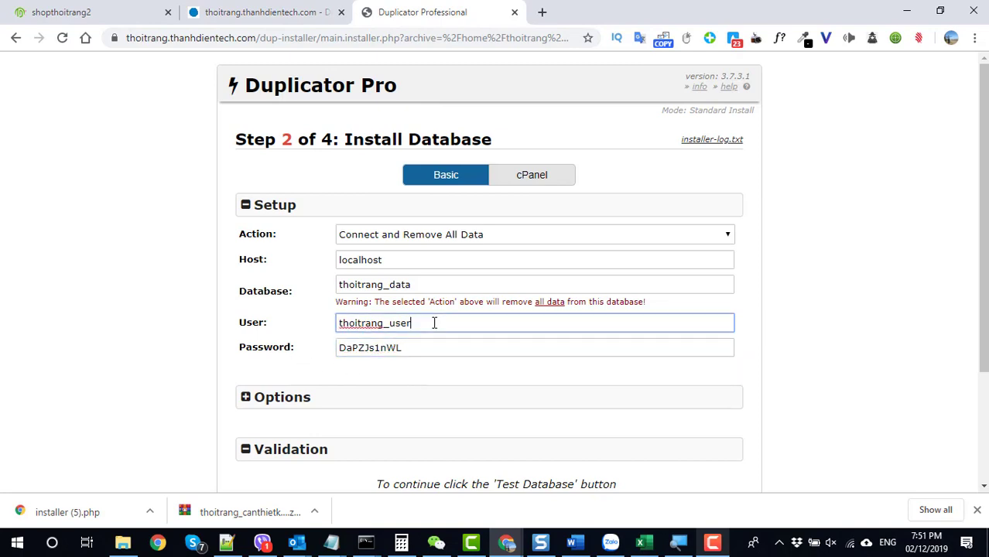
{"action": "left_click", "coordinate": [425, 285]}
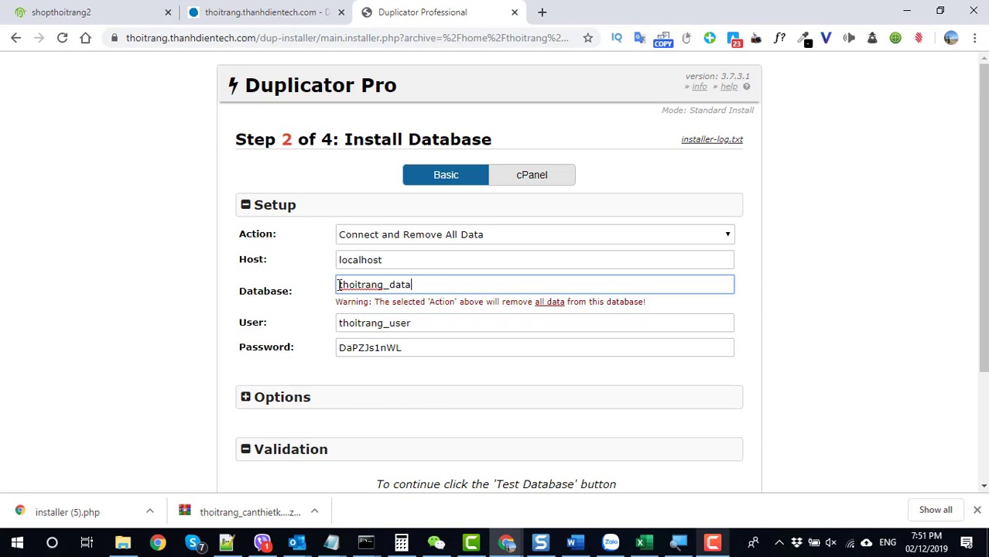
{"action": "left_click", "coordinate": [399, 260]}
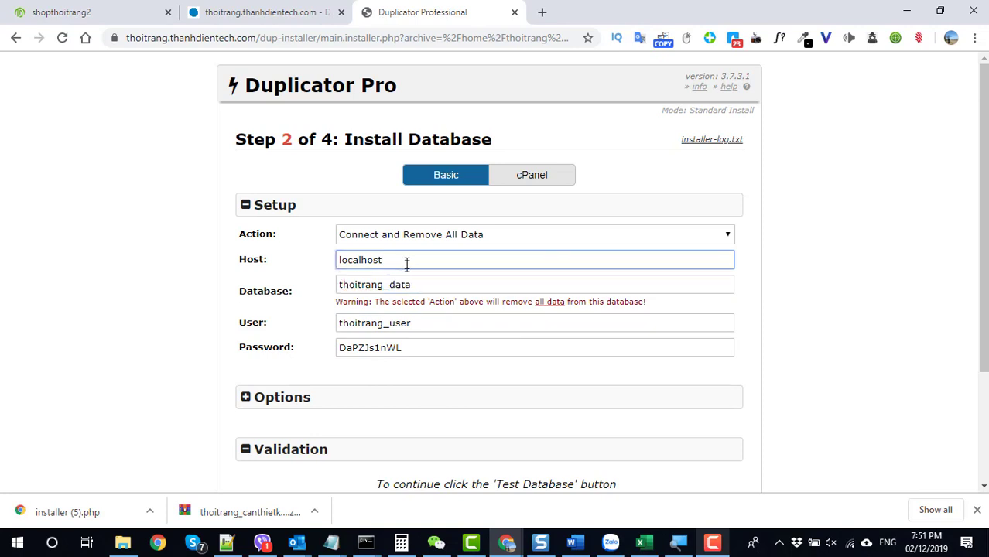
{"action": "left_click", "coordinate": [421, 325]}
{"action": "left_click", "coordinate": [422, 348]}
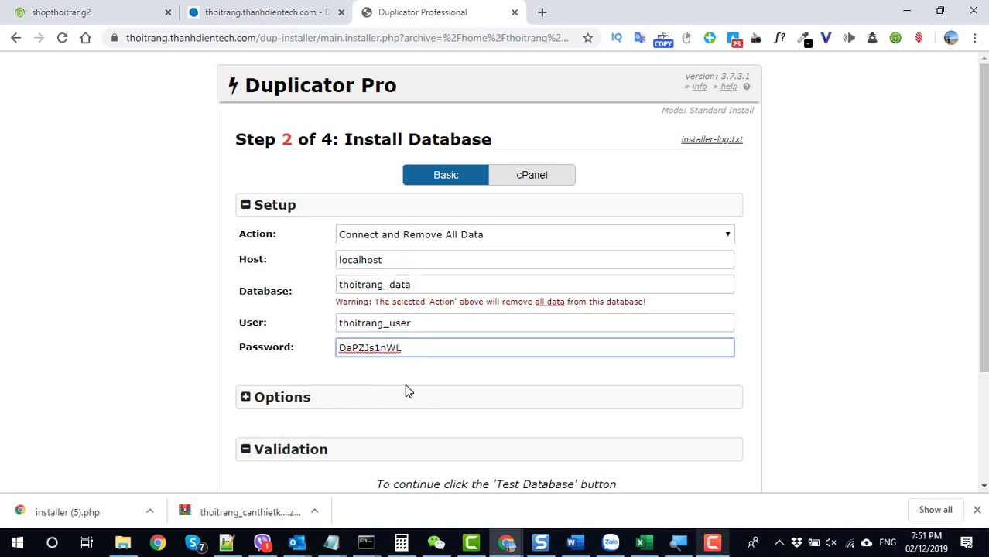
{"action": "scroll", "coordinate": [405, 384], "scroll_direction": "down", "scroll_amount": 2}
{"action": "scroll", "coordinate": [407, 390], "scroll_direction": "up", "scroll_amount": 2}
{"action": "scroll", "coordinate": [413, 399], "scroll_direction": "down", "scroll_amount": 2}
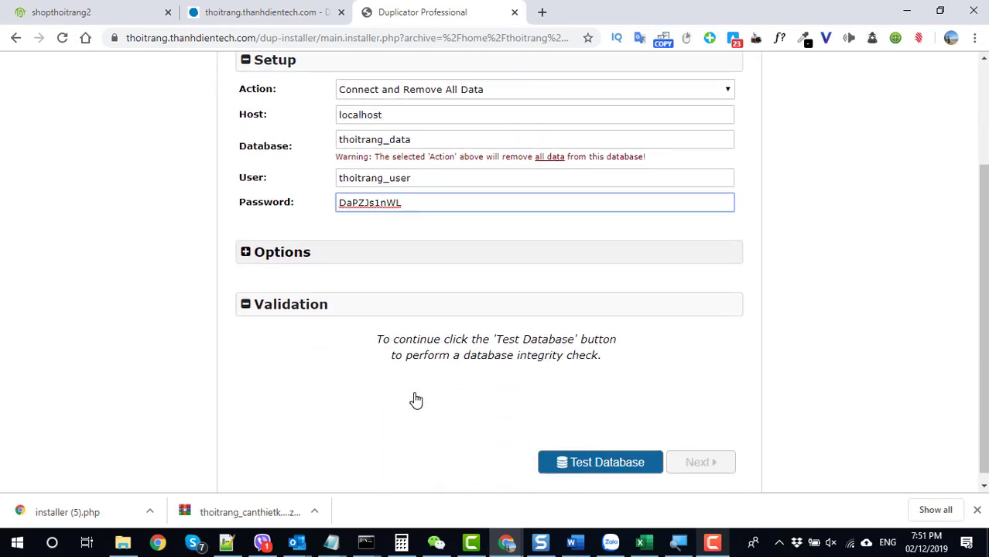
Test the database connection and cross-check the credentials against DirectAdmin's database details
{"action": "left_click", "coordinate": [580, 470]}
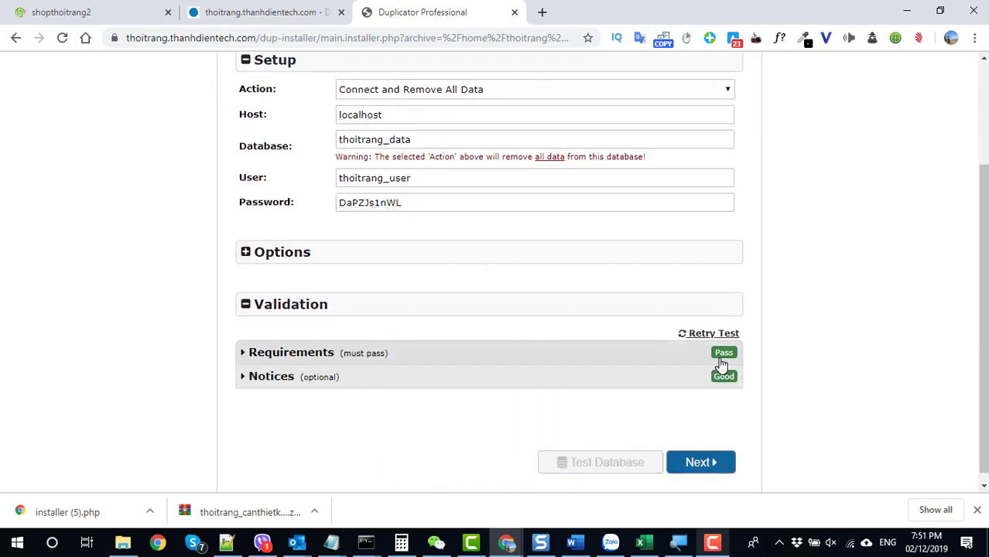
{"action": "scroll", "coordinate": [714, 393], "scroll_direction": "up", "scroll_amount": 1}
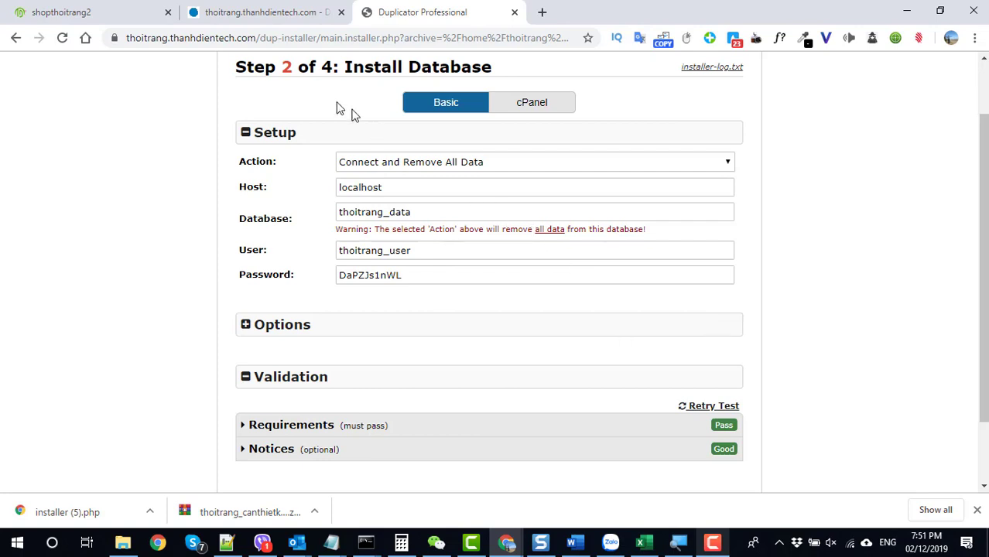
{"action": "left_click", "coordinate": [249, 14]}
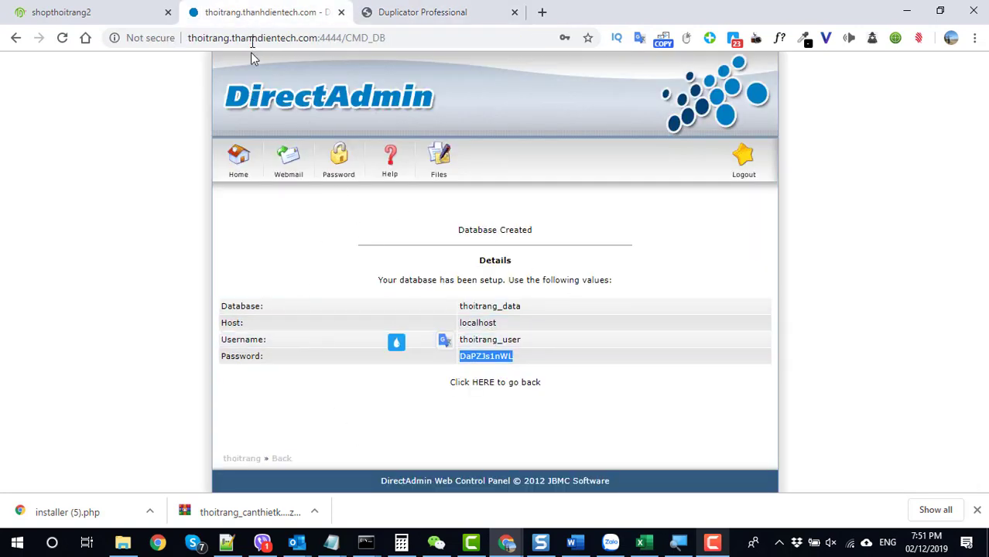
{"action": "left_click", "coordinate": [370, 14]}
{"action": "left_click", "coordinate": [232, 18]}
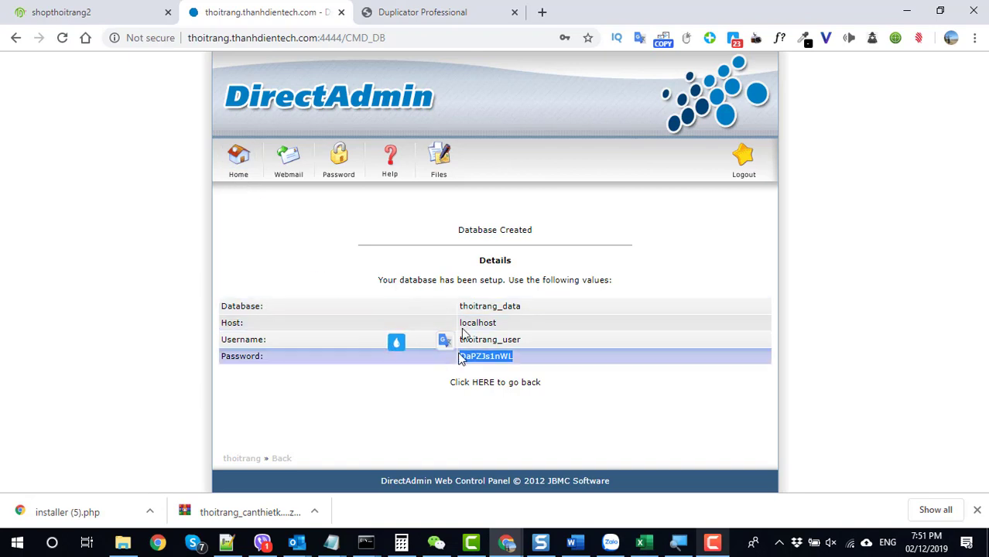
{"action": "left_click", "coordinate": [410, 13]}
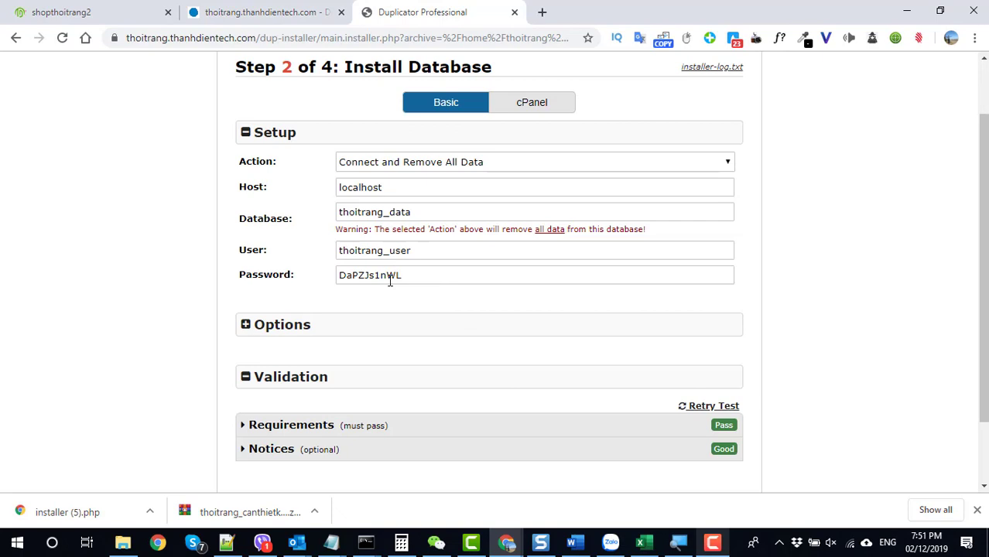
Submit the localhost / thoitrang_data / thoitrang_user settings with Next to reach Install Confirmation
{"action": "scroll", "coordinate": [390, 282], "scroll_direction": "down", "scroll_amount": 1}
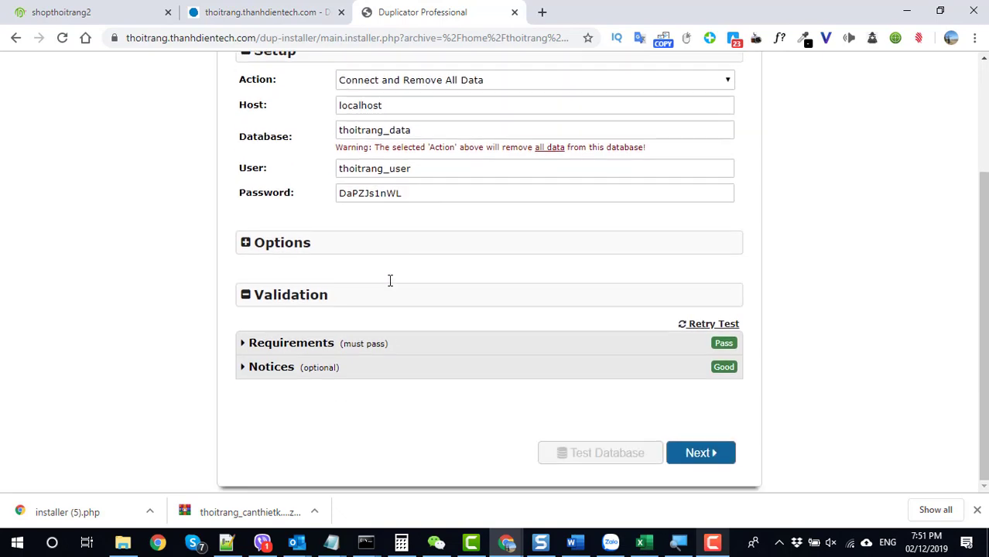
{"action": "scroll", "coordinate": [390, 281], "scroll_direction": "up", "scroll_amount": 1}
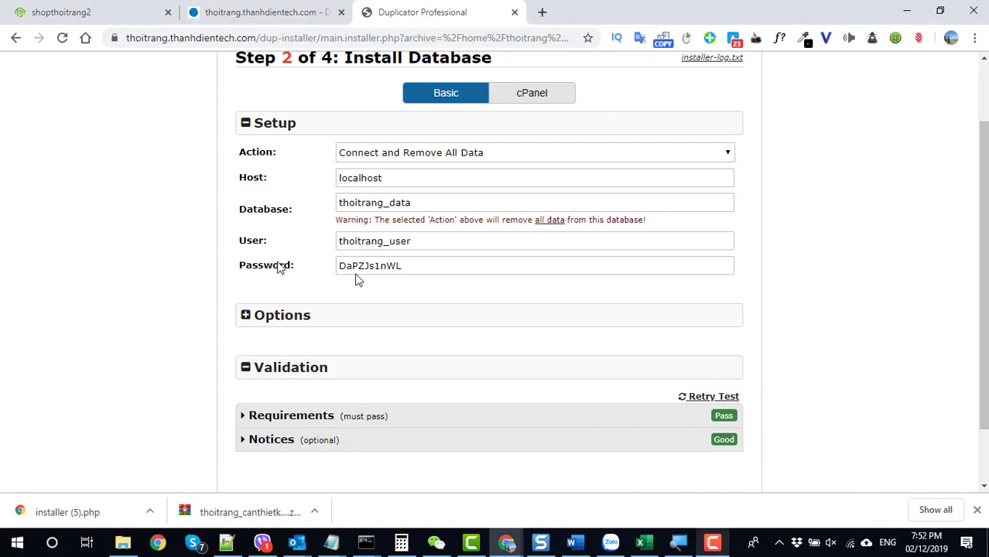
{"action": "scroll", "coordinate": [545, 452], "scroll_direction": "down", "scroll_amount": 1}
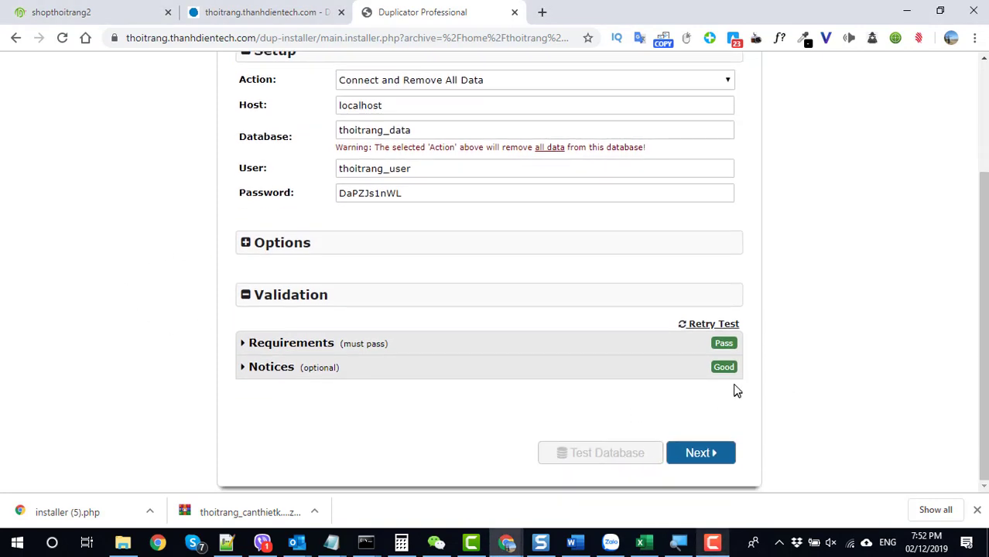
{"action": "left_click", "coordinate": [702, 453]}
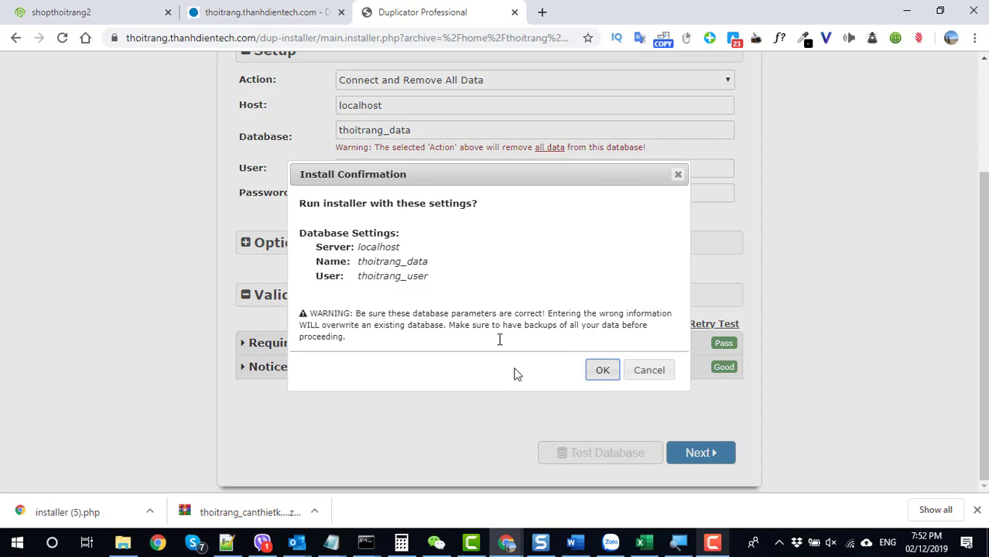
Confirm the install and let the database import run through to Step 3
{"action": "left_click", "coordinate": [601, 373]}
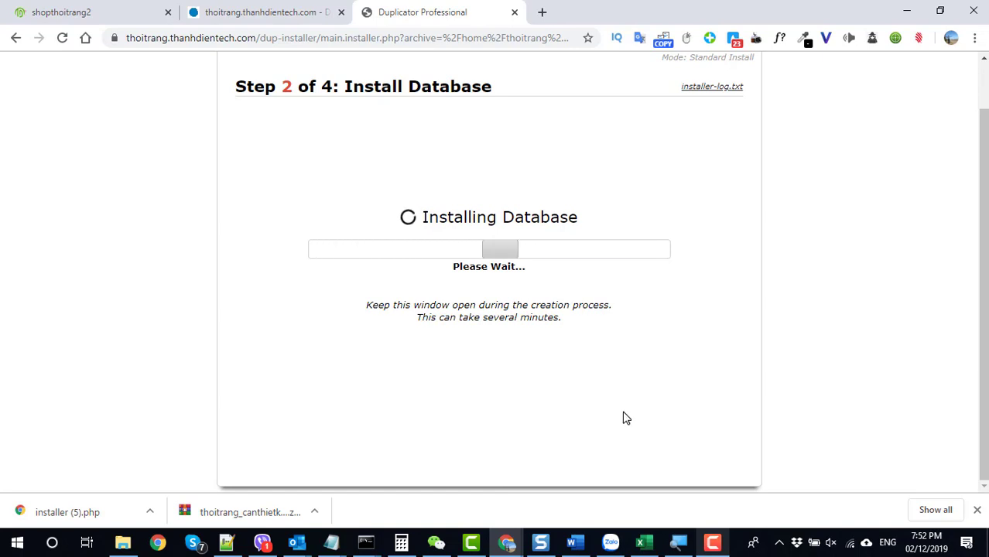
{"action": "left_click", "coordinate": [713, 543]}
{"action": "left_click", "coordinate": [713, 543]}
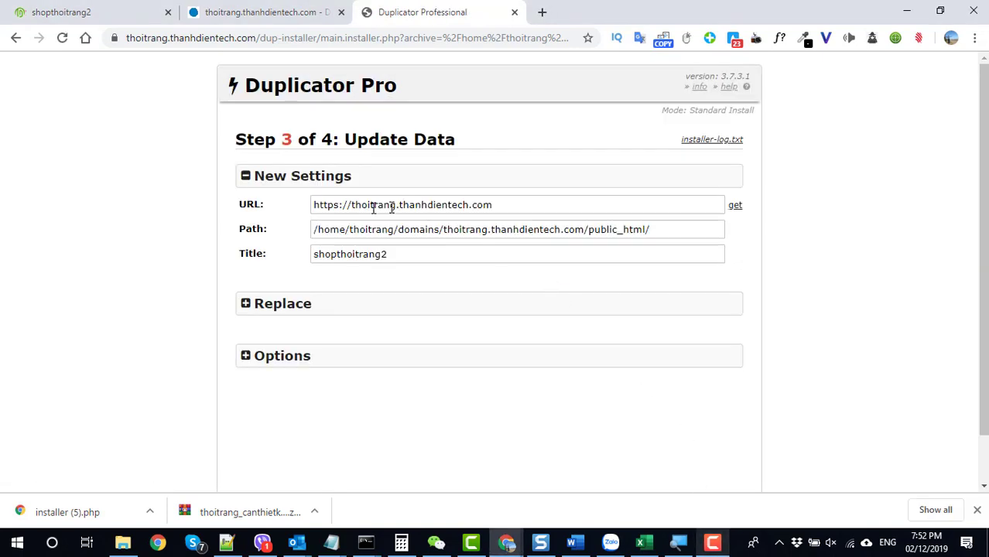
{"action": "left_click", "coordinate": [723, 550]}
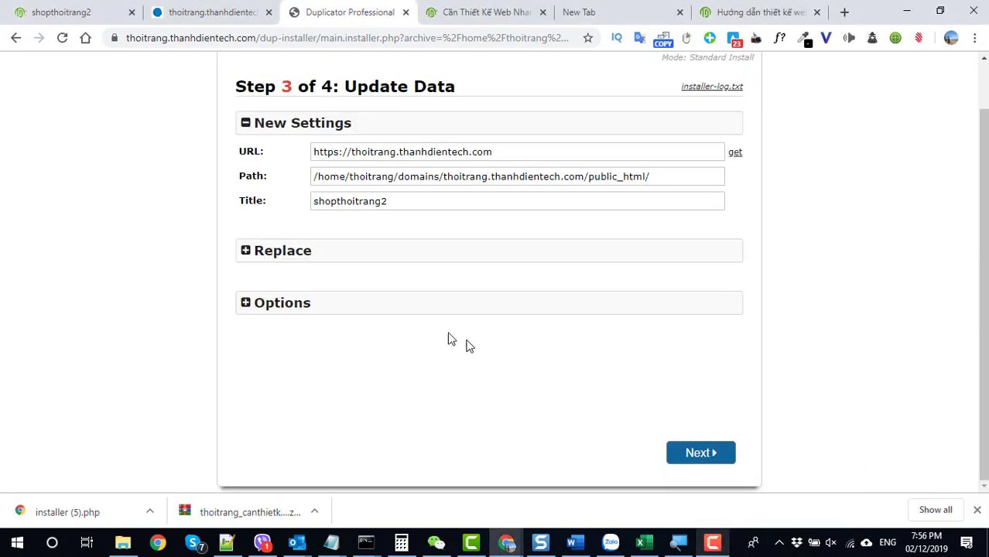
Replace the site title shopthoitrang2 with 'Shop thời trang online'
{"action": "left_click_drag", "start_coordinate": [403, 215], "coordinate": [274, 212]}
{"action": "key", "text": "BackSpace"}
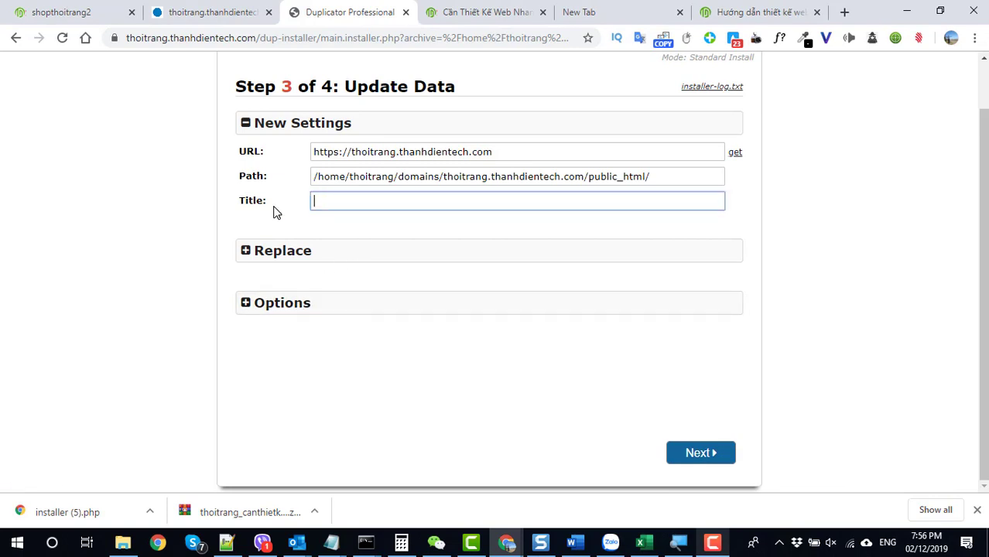
{"action": "type", "text": "weMUA"}
{"action": "key", "text": "BackSpace"}
{"action": "type", "text": "T"}
{"action": "type", "text": "ho"}
{"action": "type", "text": "ời trang online"}
{"action": "left_click", "coordinate": [315, 202]}
{"action": "type", "text": "S"}
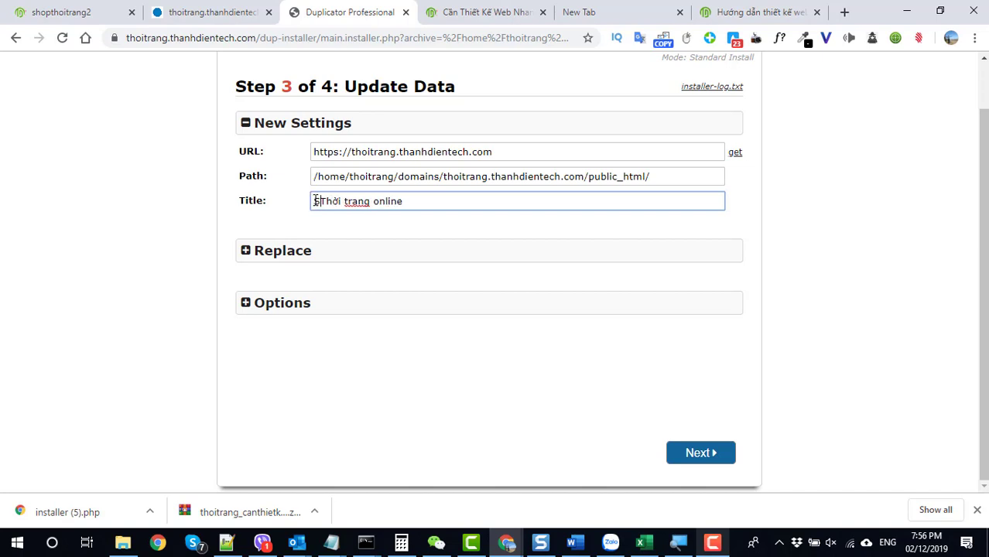
{"action": "type", "text": "hop"}
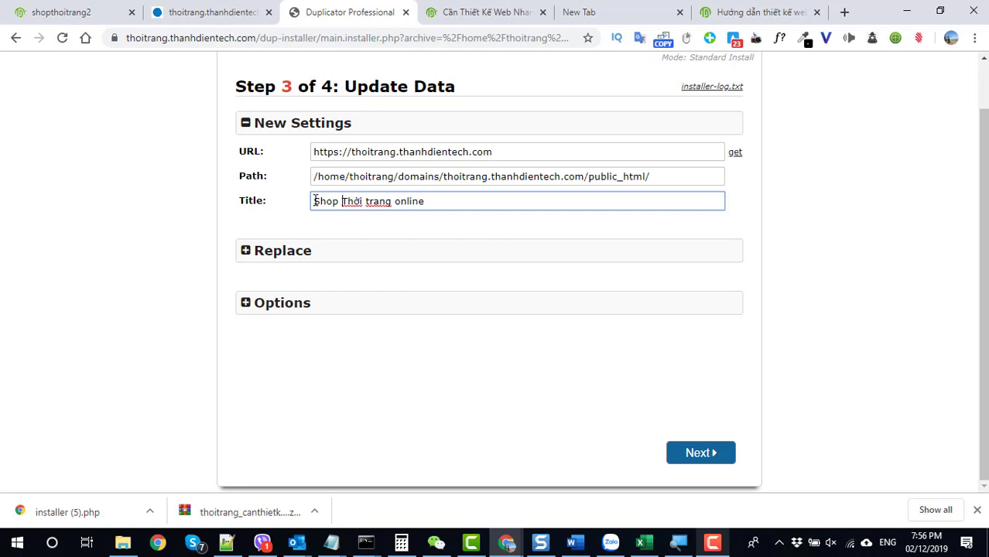
{"action": "key", "text": "Delete"}
{"action": "type", "text": "t"}
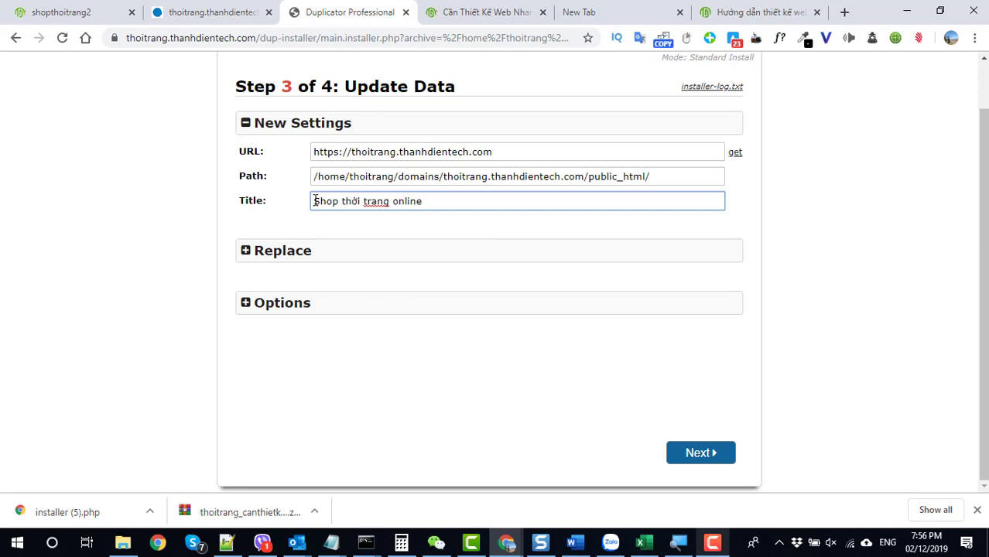
{"action": "left_click", "coordinate": [301, 314]}
Enter the new admin account username under New Admin Account
{"action": "scroll", "coordinate": [344, 348], "scroll_direction": "down", "scroll_amount": 4}
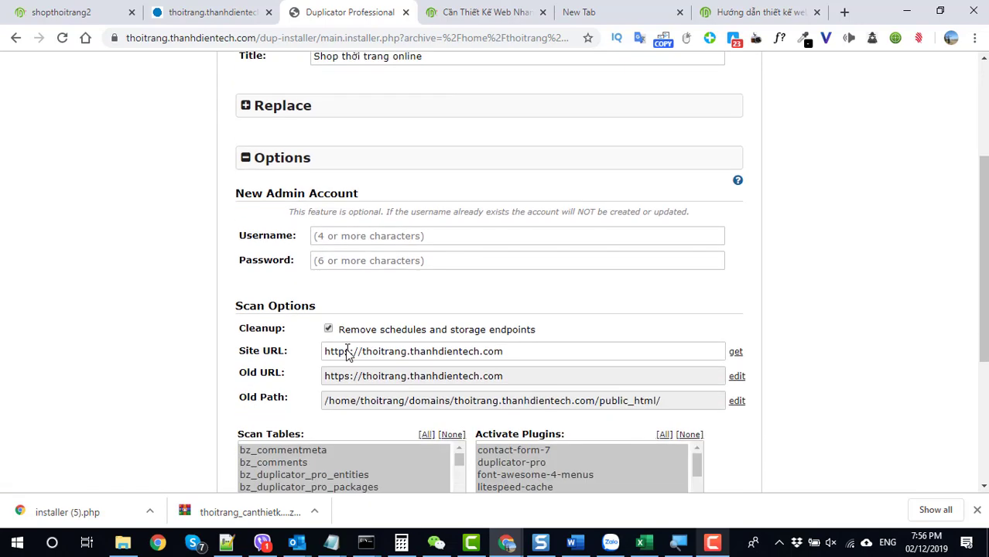
{"action": "scroll", "coordinate": [345, 351], "scroll_direction": "down", "scroll_amount": 2}
{"action": "scroll", "coordinate": [345, 351], "scroll_direction": "up", "scroll_amount": 2}
{"action": "scroll", "coordinate": [363, 297], "scroll_direction": "up", "scroll_amount": 3}
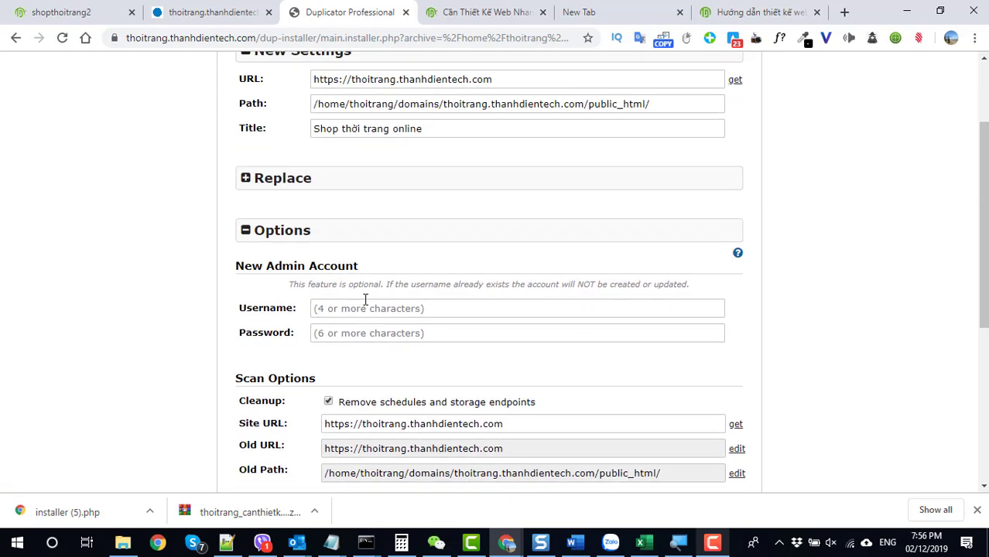
{"action": "left_click", "coordinate": [366, 307]}
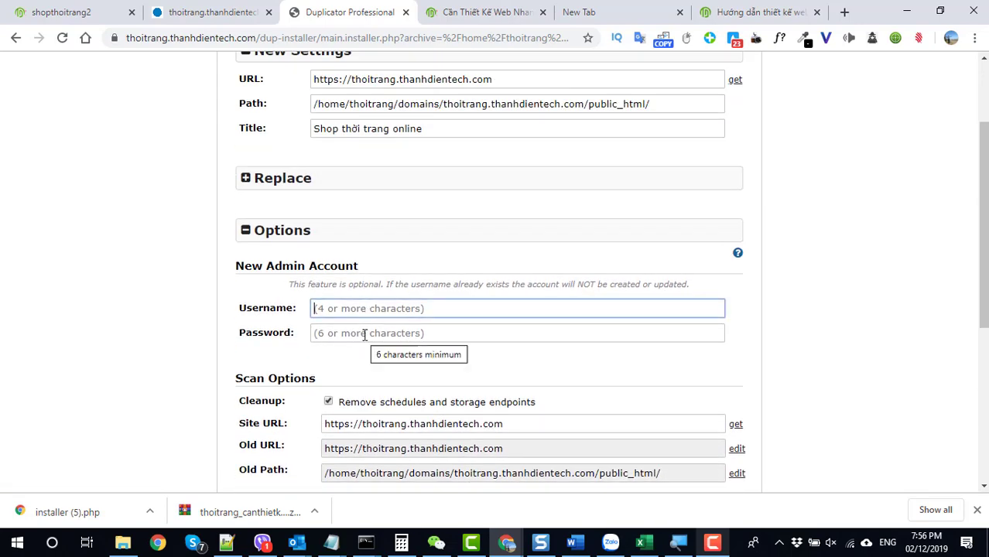
{"action": "scroll", "coordinate": [364, 332], "scroll_direction": "down", "scroll_amount": 1}
{"action": "scroll", "coordinate": [364, 335], "scroll_direction": "down", "scroll_amount": 1}
{"action": "scroll", "coordinate": [366, 342], "scroll_direction": "down", "scroll_amount": 2}
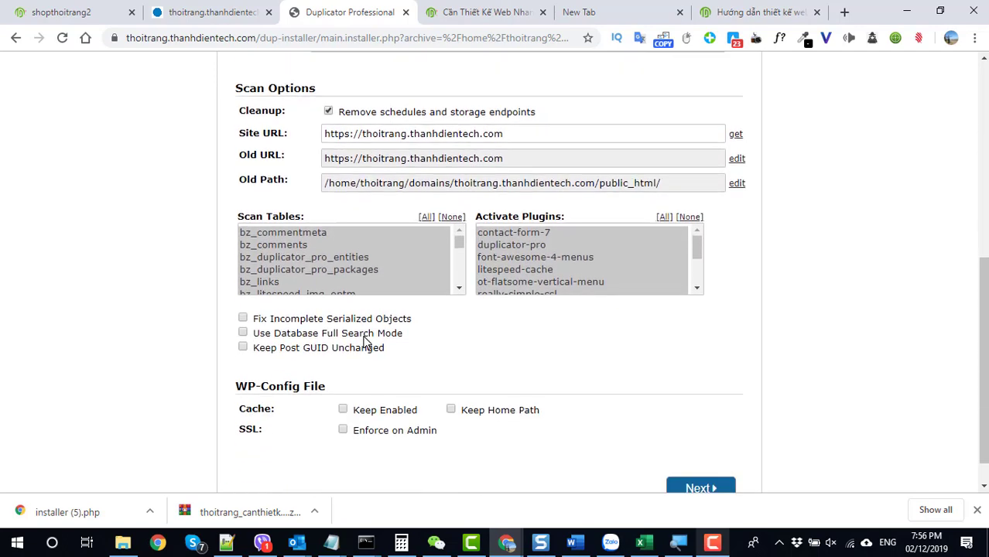
{"action": "scroll", "coordinate": [366, 340], "scroll_direction": "up", "scroll_amount": 3}
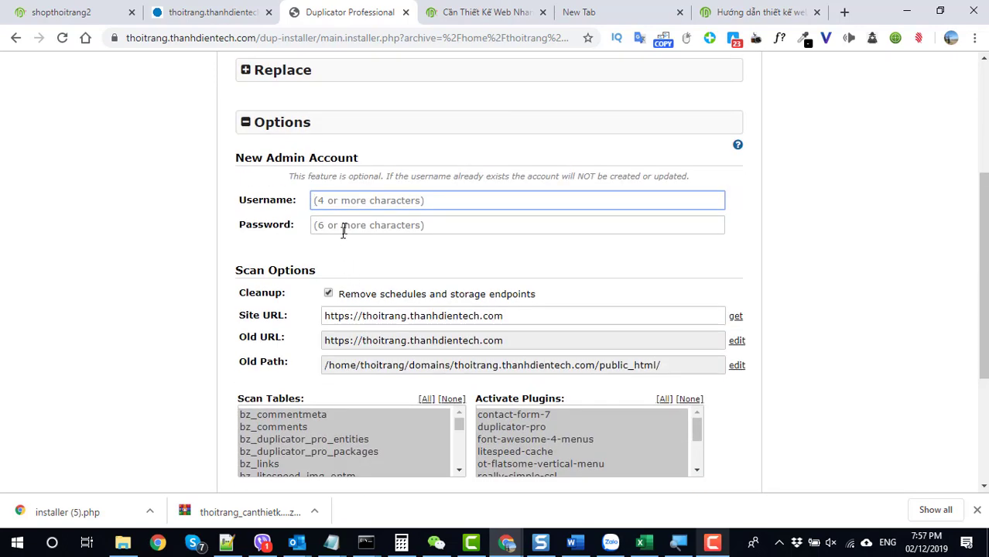
{"action": "left_click", "coordinate": [344, 226]}
{"action": "scroll", "coordinate": [342, 267], "scroll_direction": "up", "scroll_amount": 2}
{"action": "scroll", "coordinate": [341, 292], "scroll_direction": "down", "scroll_amount": 2}
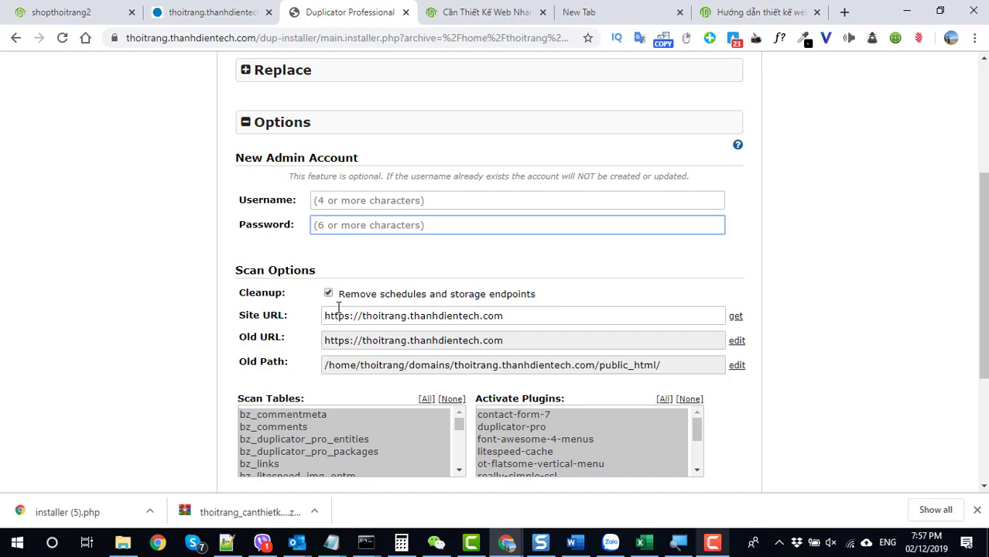
{"action": "left_click", "coordinate": [349, 202]}
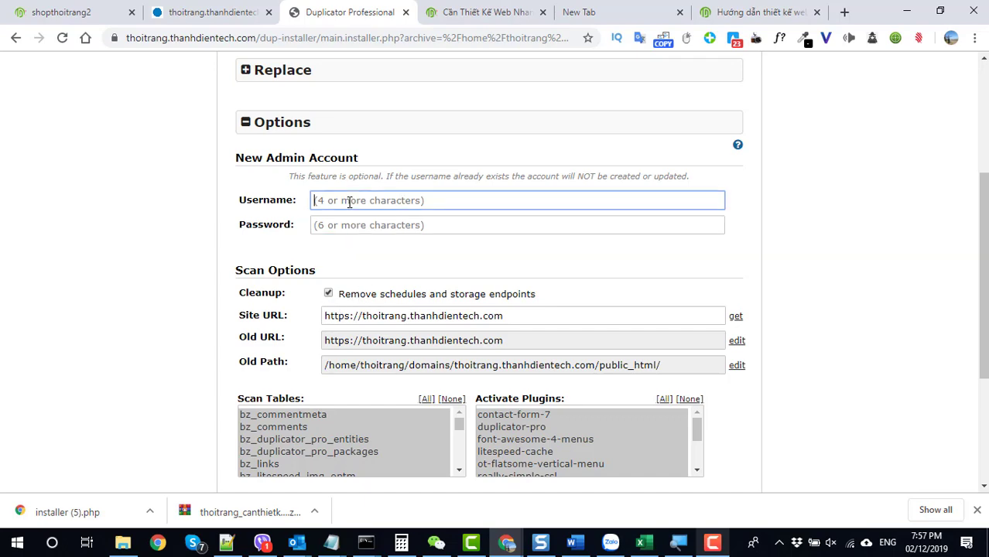
{"action": "scroll", "coordinate": [398, 295], "scroll_direction": "down", "scroll_amount": 5}
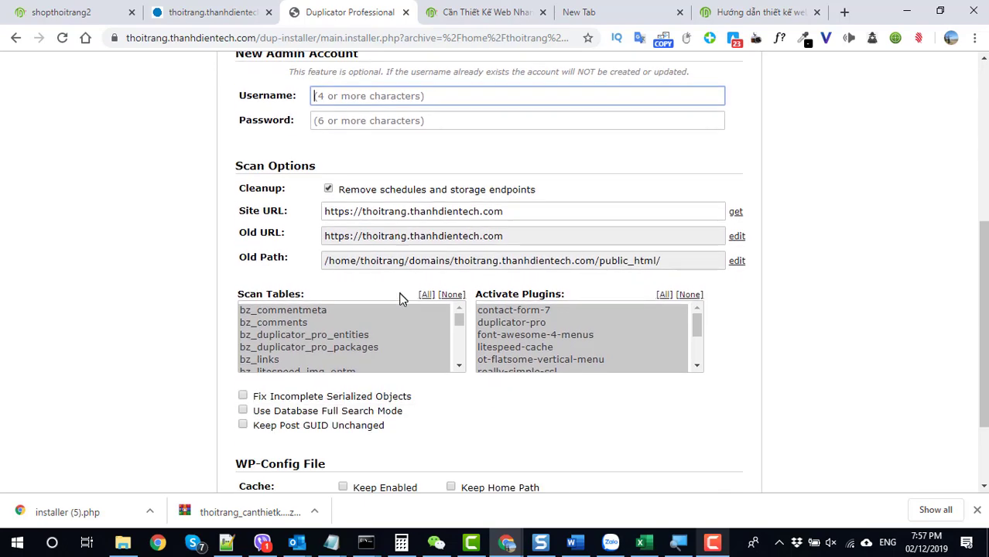
{"action": "scroll", "coordinate": [398, 295], "scroll_direction": "up", "scroll_amount": 5}
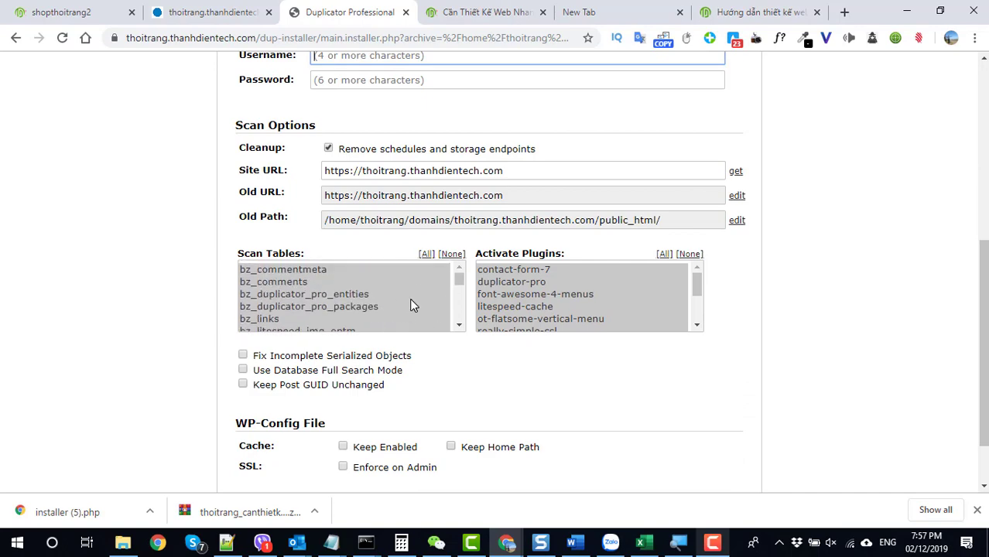
{"action": "scroll", "coordinate": [409, 302], "scroll_direction": "up", "scroll_amount": 4}
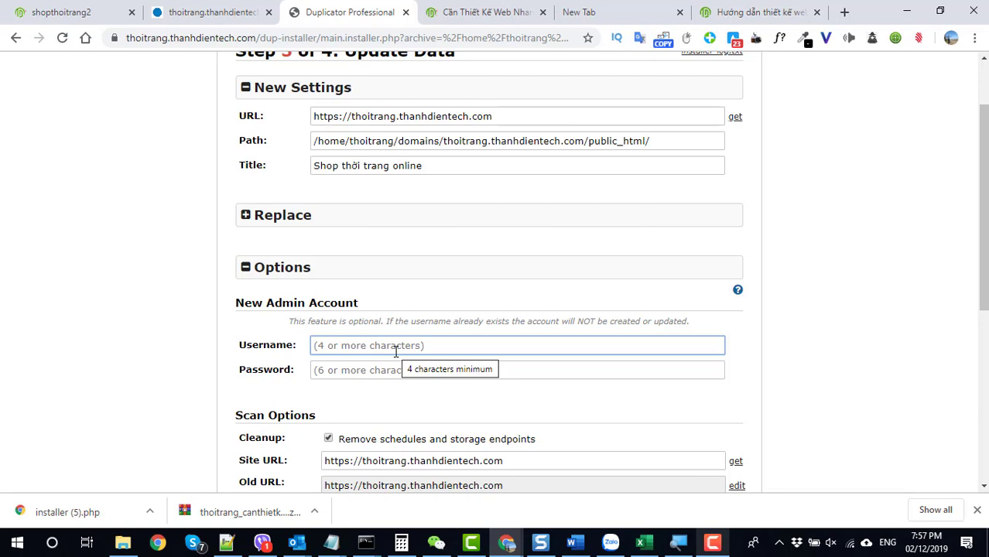
{"action": "type", "text": "tha"}
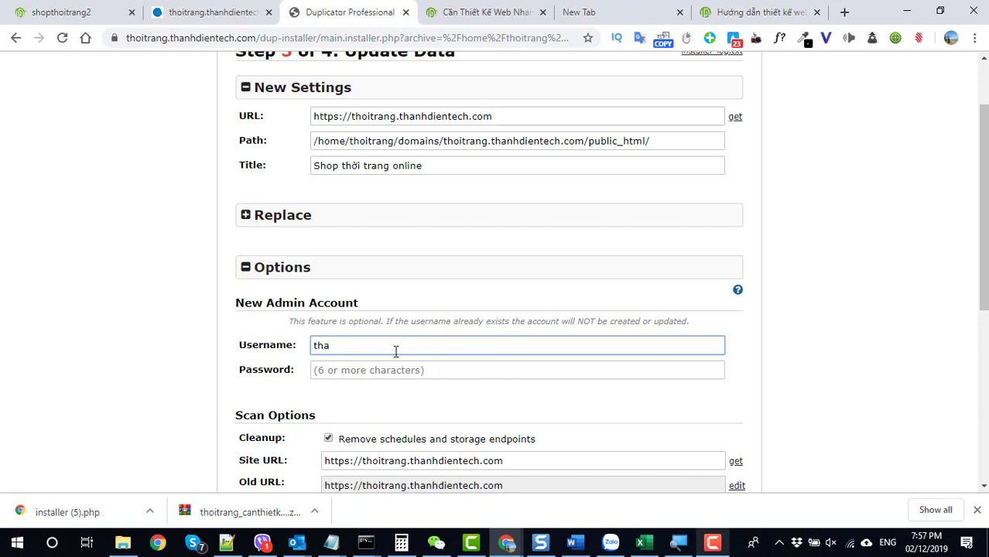
{"action": "type", "text": "nhdien"}
{"action": "key", "text": "Tab"}
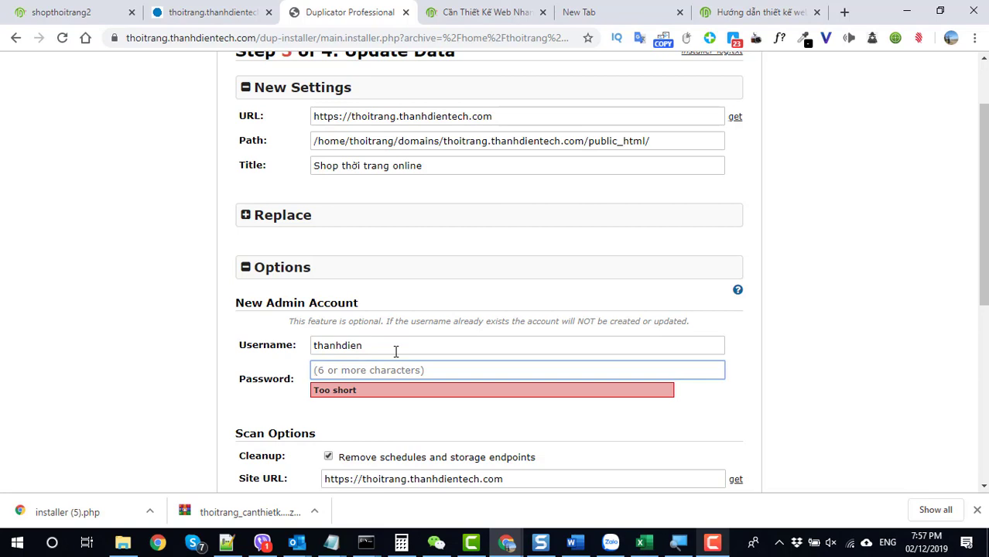
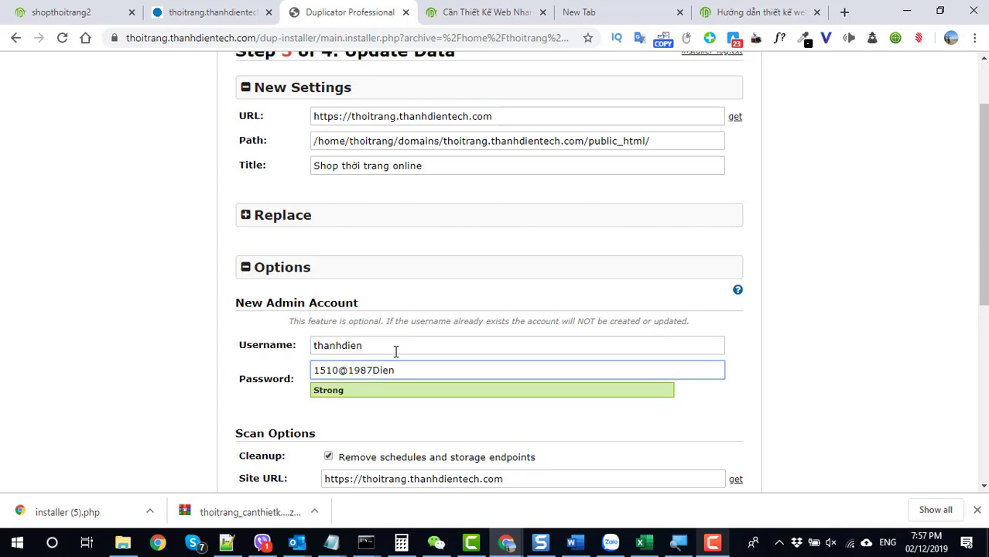
Enter a new admin password until the strength meter rates it Strong
{"action": "double_click", "coordinate": [393, 371]}
{"action": "left_click", "coordinate": [368, 400]}
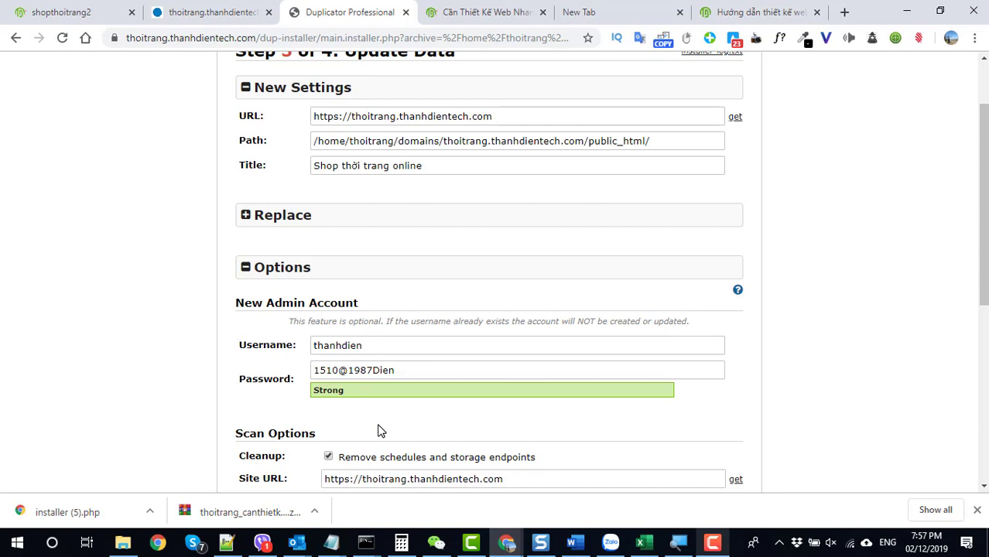
{"action": "left_click", "coordinate": [351, 370]}
{"action": "scroll", "coordinate": [448, 418], "scroll_direction": "down", "scroll_amount": 5}
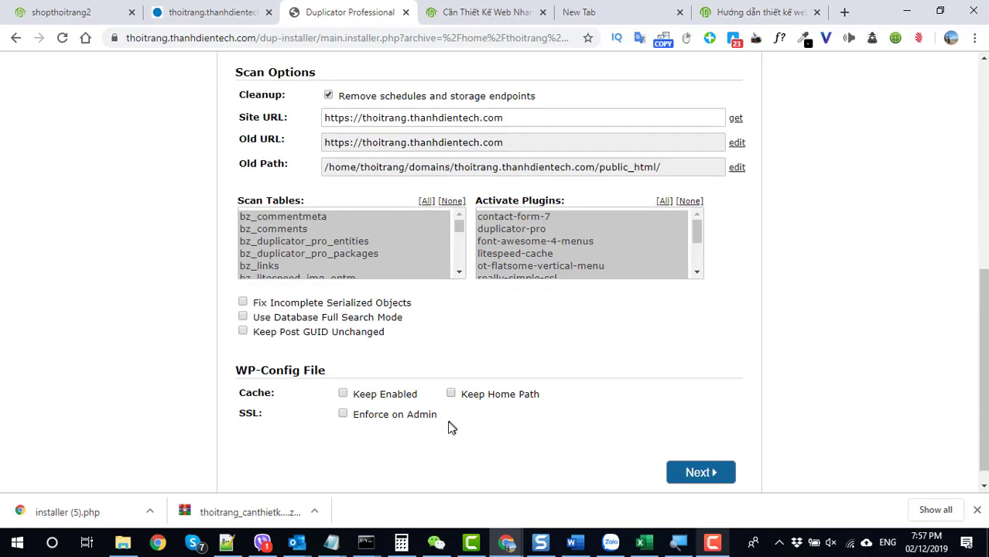
{"action": "scroll", "coordinate": [451, 420], "scroll_direction": "up", "scroll_amount": 3}
{"action": "scroll", "coordinate": [451, 422], "scroll_direction": "down", "scroll_amount": 1}
{"action": "scroll", "coordinate": [448, 423], "scroll_direction": "down", "scroll_amount": 5}
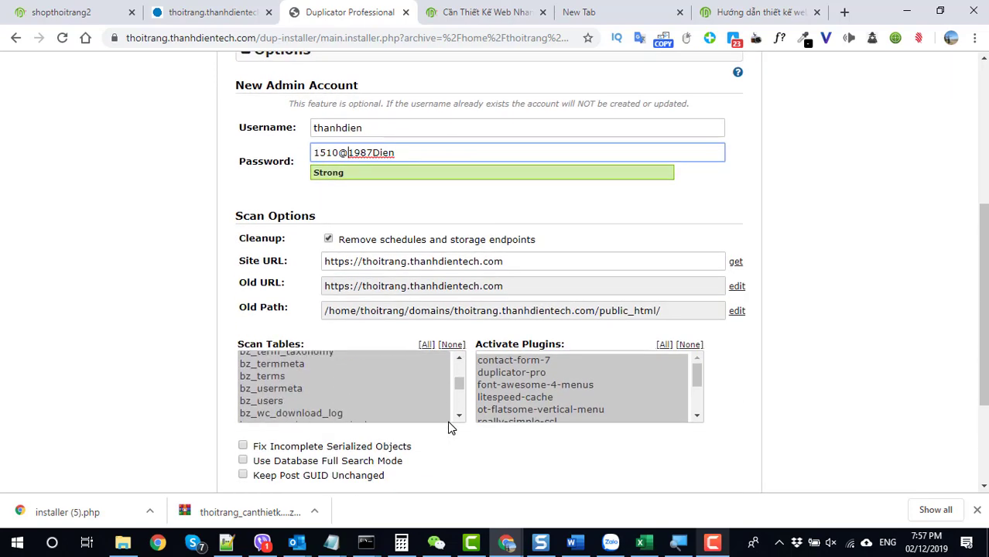
{"action": "scroll", "coordinate": [448, 422], "scroll_direction": "up", "scroll_amount": 5}
{"action": "scroll", "coordinate": [451, 427], "scroll_direction": "up", "scroll_amount": 1}
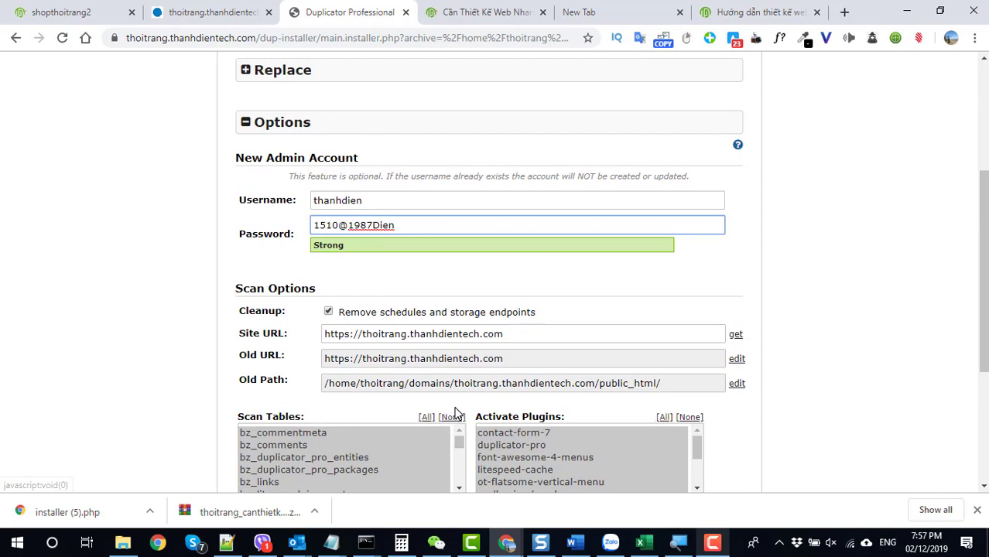
{"action": "left_click", "coordinate": [725, 547]}
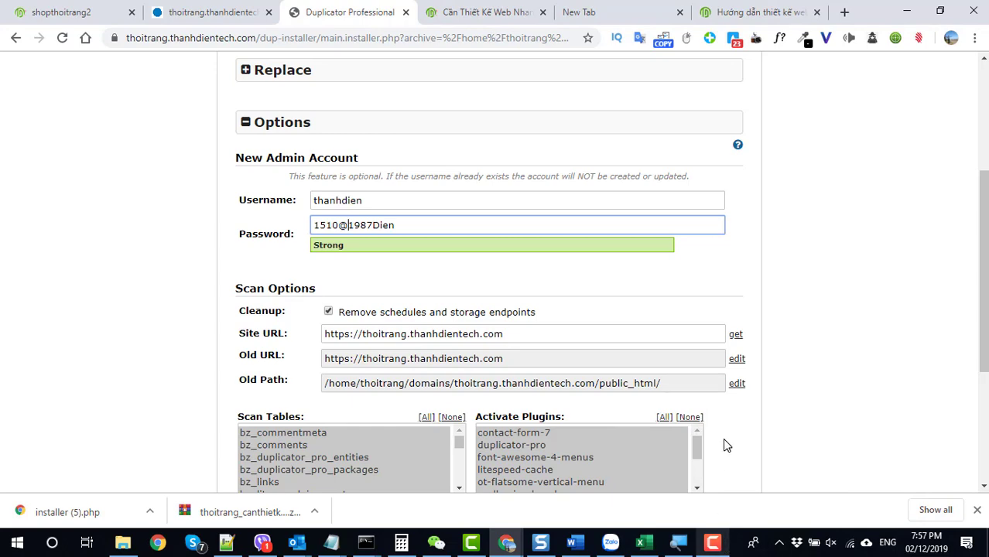
{"action": "scroll", "coordinate": [723, 439], "scroll_direction": "down", "scroll_amount": 3}
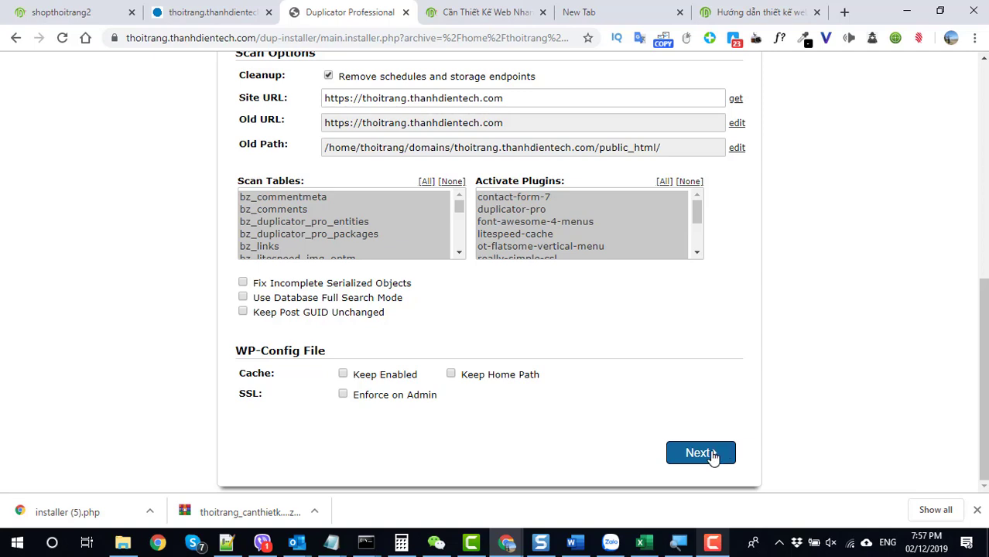
Complete the install, then sign in via Site login with the new admin username and password
{"action": "left_click", "coordinate": [699, 453]}
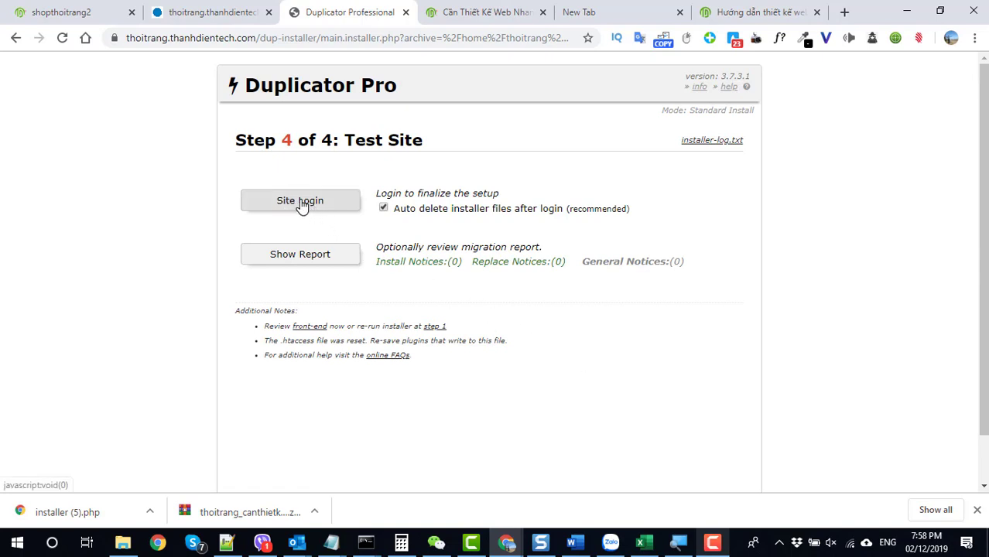
{"action": "left_click", "coordinate": [301, 204]}
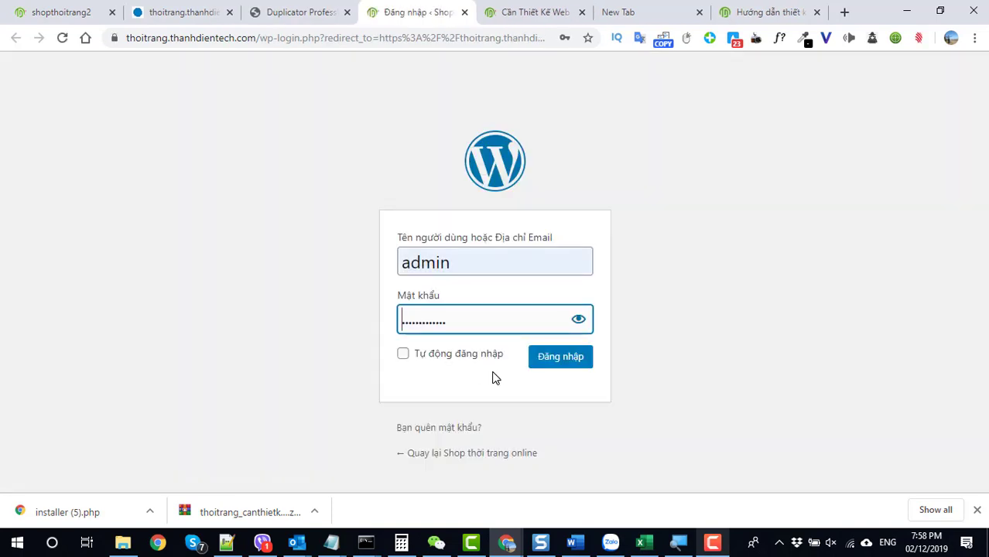
{"action": "left_click", "coordinate": [465, 251]}
{"action": "key", "text": "ctrl+a"}
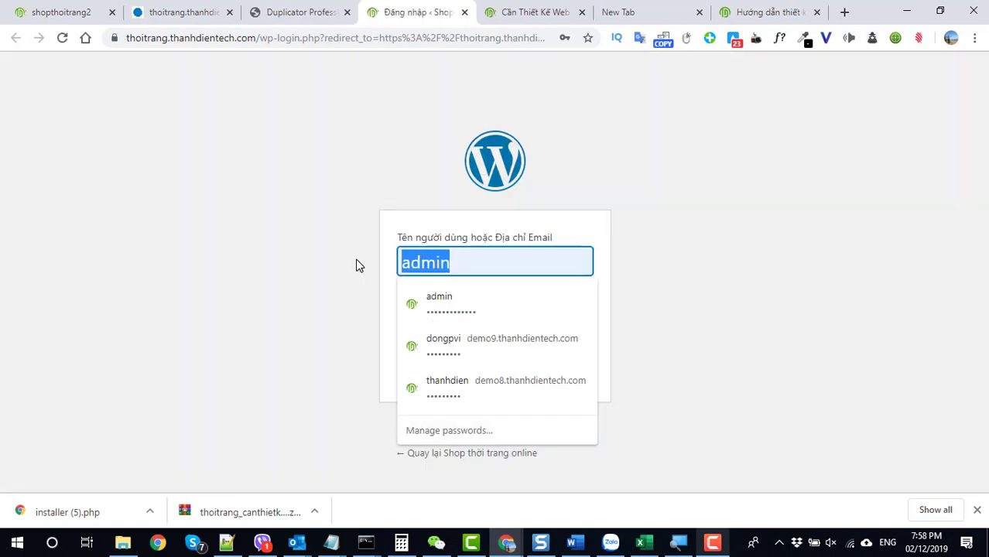
{"action": "type", "text": "thanhdien"}
{"action": "key", "text": "Tab"}
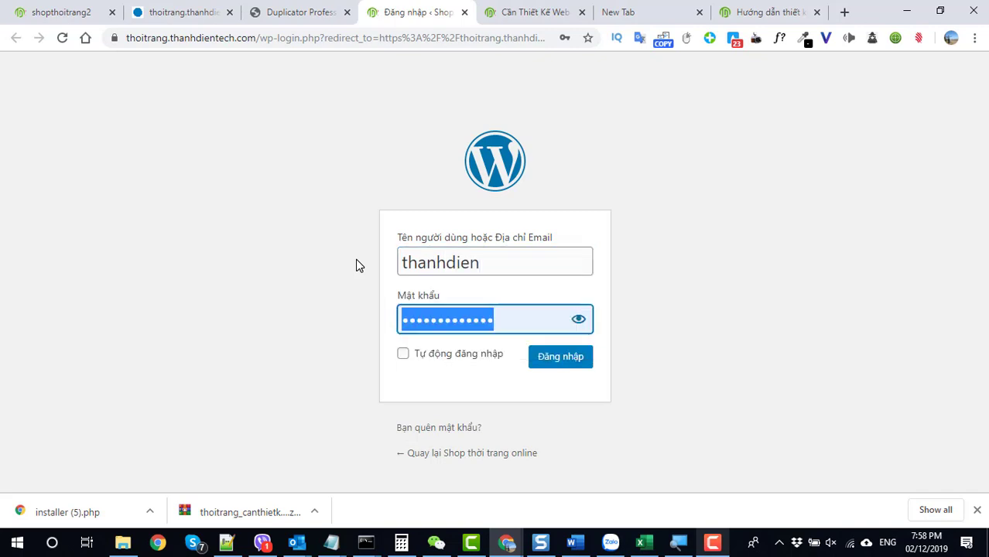
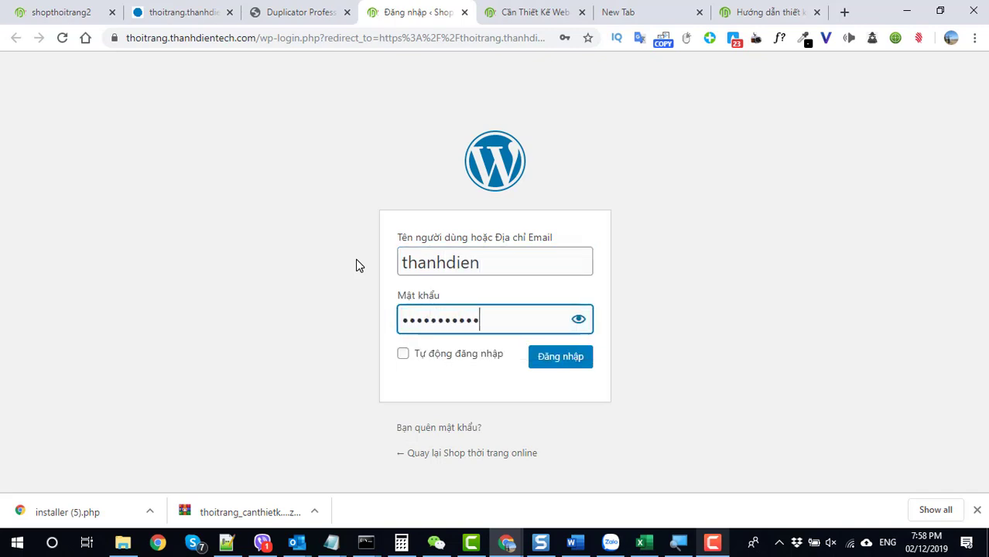
{"action": "key", "text": "Return"}
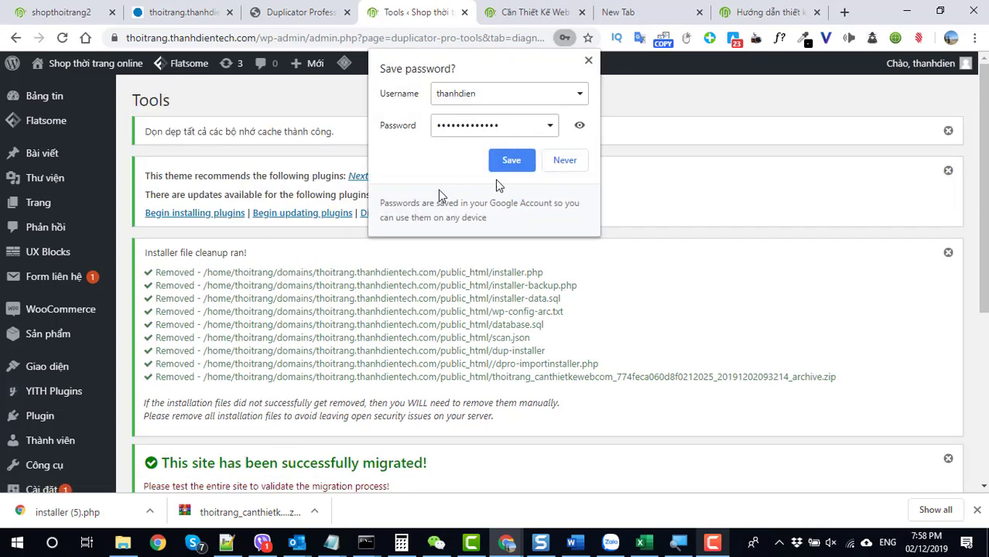
Save the new admin login in Chrome's password bubble
{"action": "left_click", "coordinate": [511, 160]}
{"action": "scroll", "coordinate": [176, 250], "scroll_direction": "down", "scroll_amount": 3}
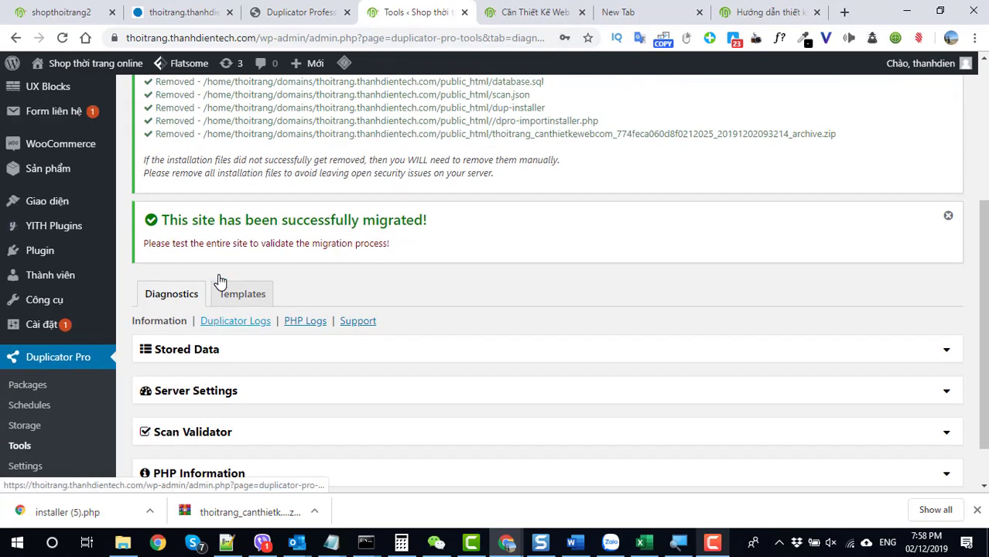
{"action": "scroll", "coordinate": [219, 281], "scroll_direction": "up", "scroll_amount": 3}
{"action": "scroll", "coordinate": [220, 280], "scroll_direction": "down", "scroll_amount": 4}
{"action": "scroll", "coordinate": [220, 290], "scroll_direction": "up", "scroll_amount": 4}
{"action": "scroll", "coordinate": [216, 292], "scroll_direction": "down", "scroll_amount": 3}
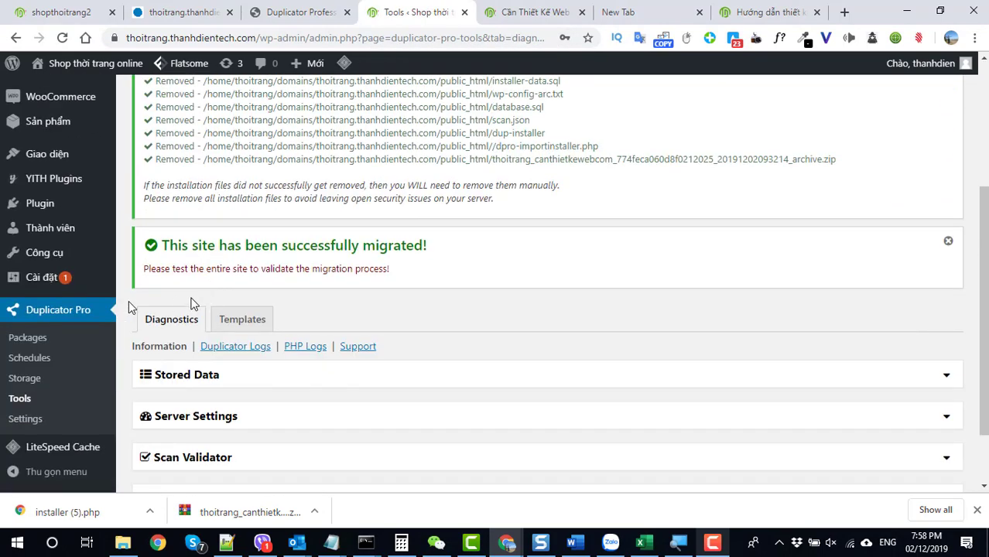
Open the Thành viên users list, then load the Xem trang homepage in a new tab
{"action": "left_click", "coordinate": [52, 229]}
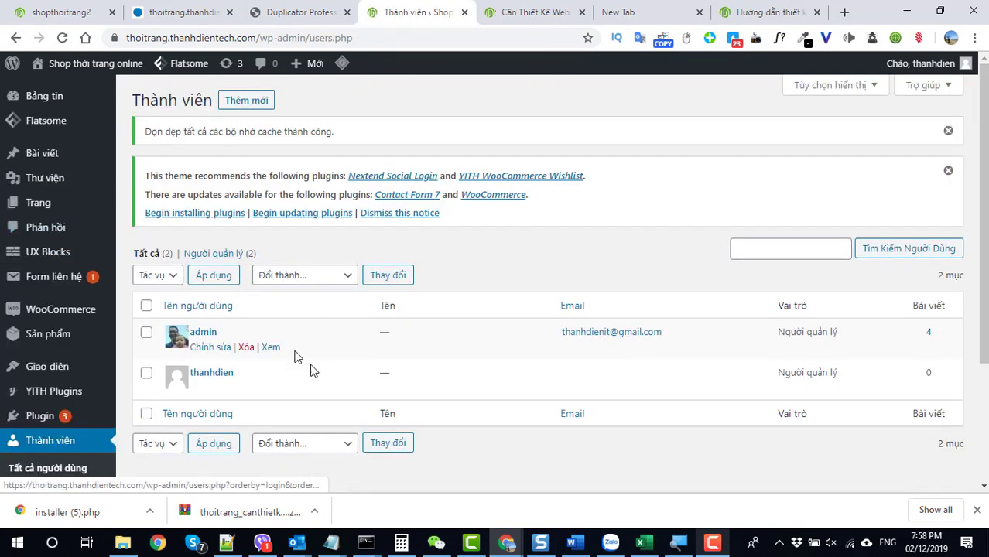
{"action": "scroll", "coordinate": [675, 360], "scroll_direction": "down", "scroll_amount": 1}
{"action": "scroll", "coordinate": [342, 276], "scroll_direction": "up", "scroll_amount": 1}
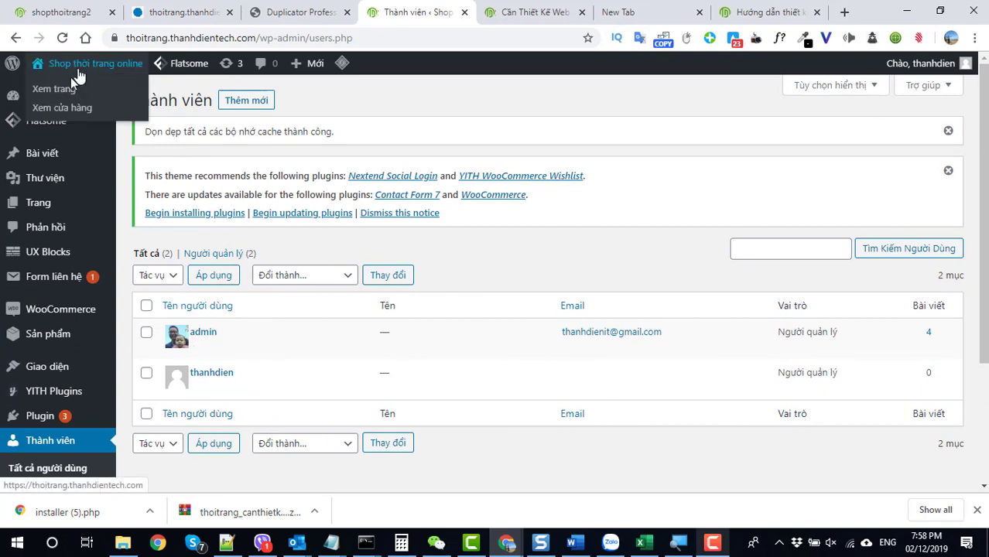
{"action": "right_click", "coordinate": [78, 89]}
{"action": "left_click", "coordinate": [116, 97]}
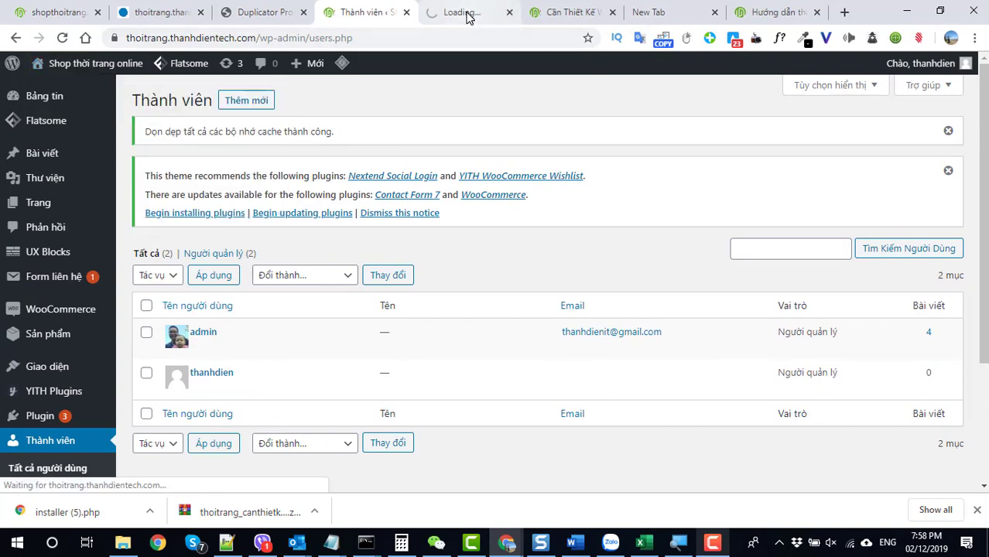
Scroll the thoitrang.thanhdientech.com homepage through banners, products and news down to the footer and back
{"action": "left_click", "coordinate": [466, 14]}
{"action": "scroll", "coordinate": [668, 300], "scroll_direction": "down", "scroll_amount": 3}
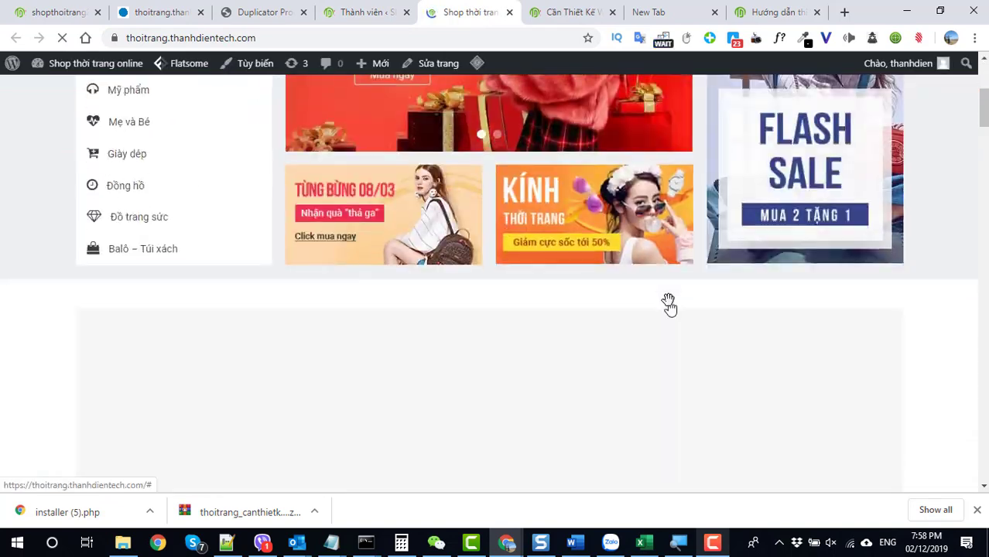
{"action": "scroll", "coordinate": [669, 306], "scroll_direction": "down", "scroll_amount": 10}
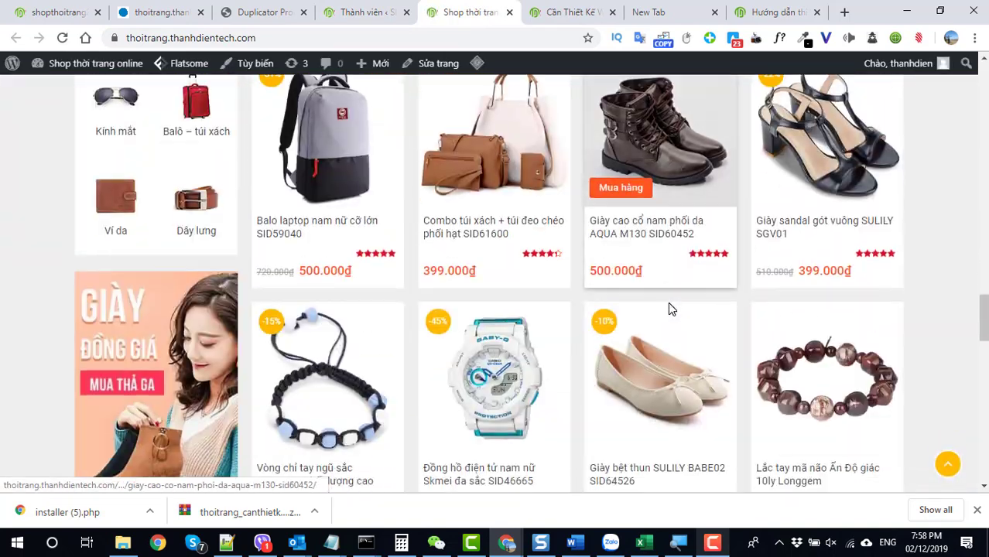
{"action": "scroll", "coordinate": [670, 304], "scroll_direction": "down", "scroll_amount": 15}
{"action": "scroll", "coordinate": [669, 304], "scroll_direction": "up", "scroll_amount": 12}
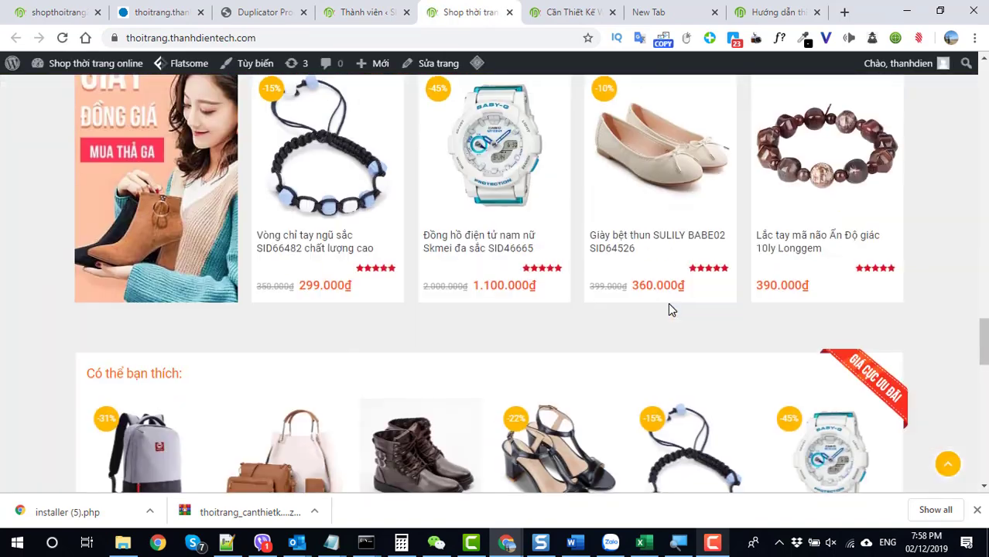
{"action": "scroll", "coordinate": [668, 302], "scroll_direction": "up", "scroll_amount": 15}
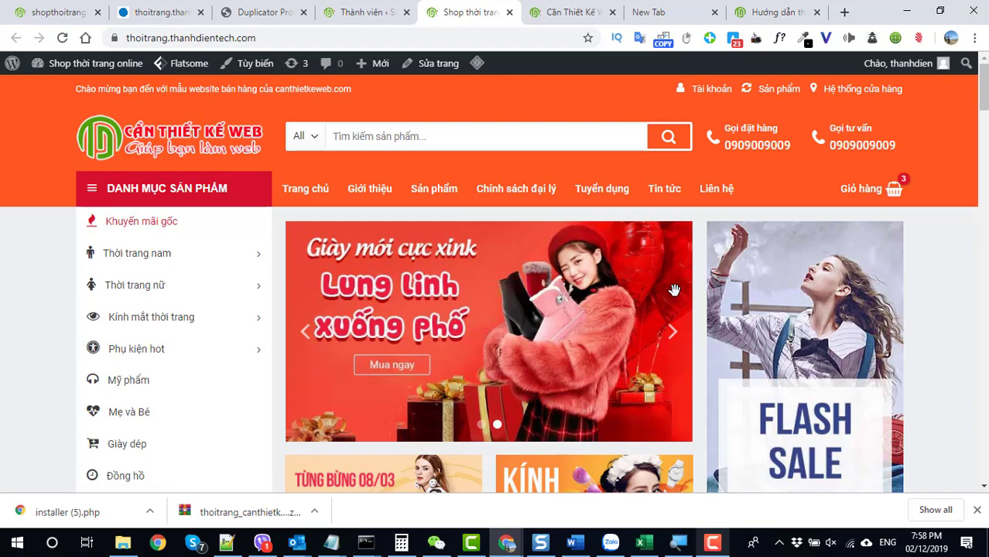
{"action": "scroll", "coordinate": [674, 290], "scroll_direction": "down", "scroll_amount": 12}
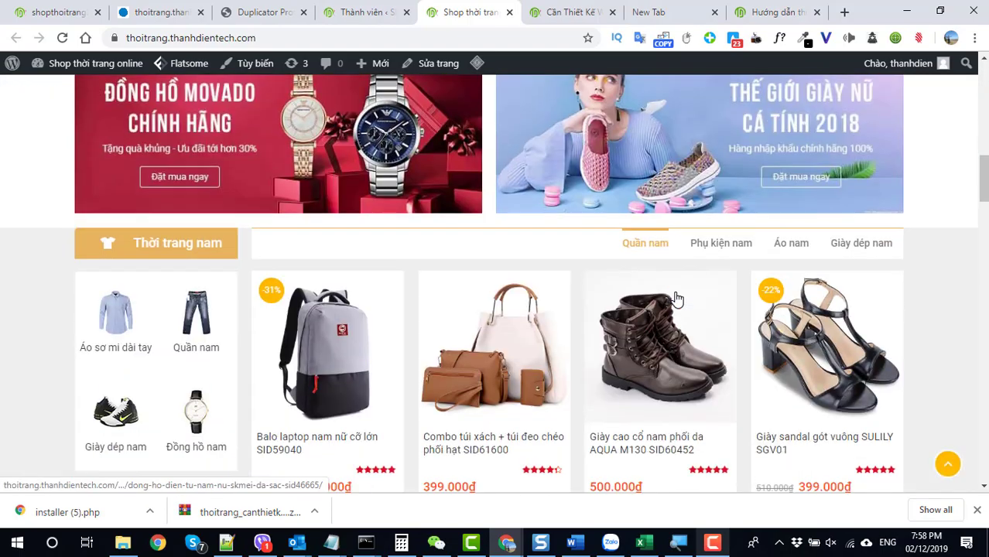
{"action": "scroll", "coordinate": [676, 298], "scroll_direction": "down", "scroll_amount": 15}
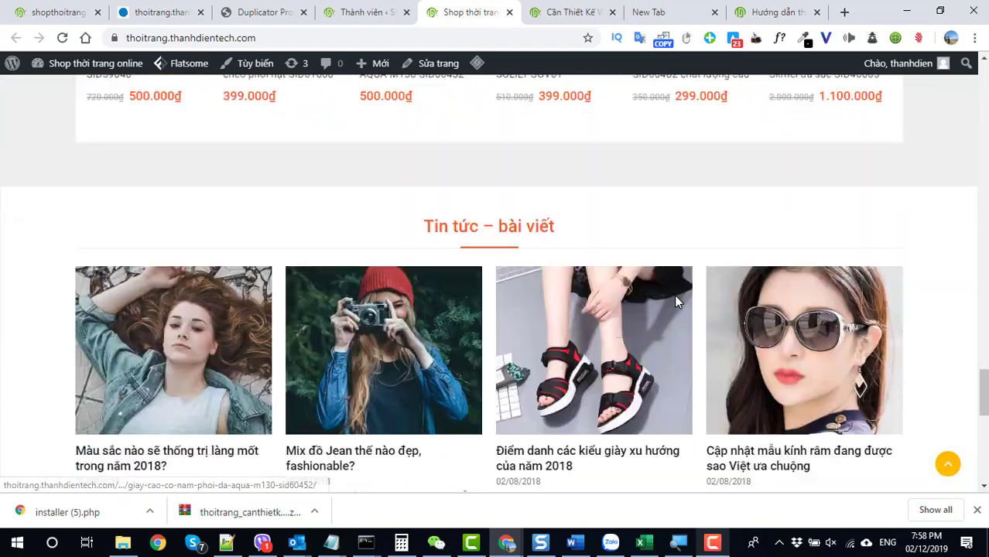
{"action": "scroll", "coordinate": [674, 295], "scroll_direction": "down", "scroll_amount": 8}
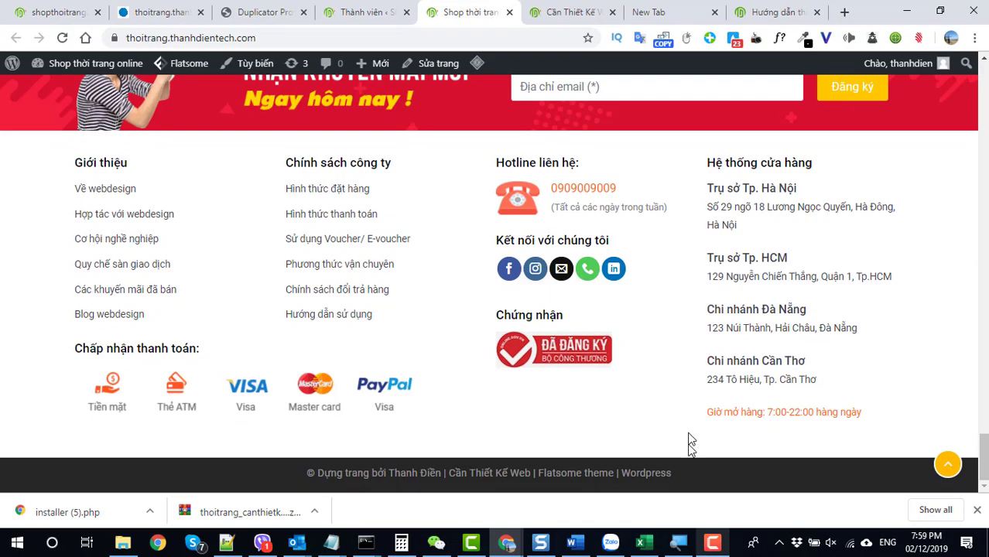
{"action": "left_click", "coordinate": [712, 544]}
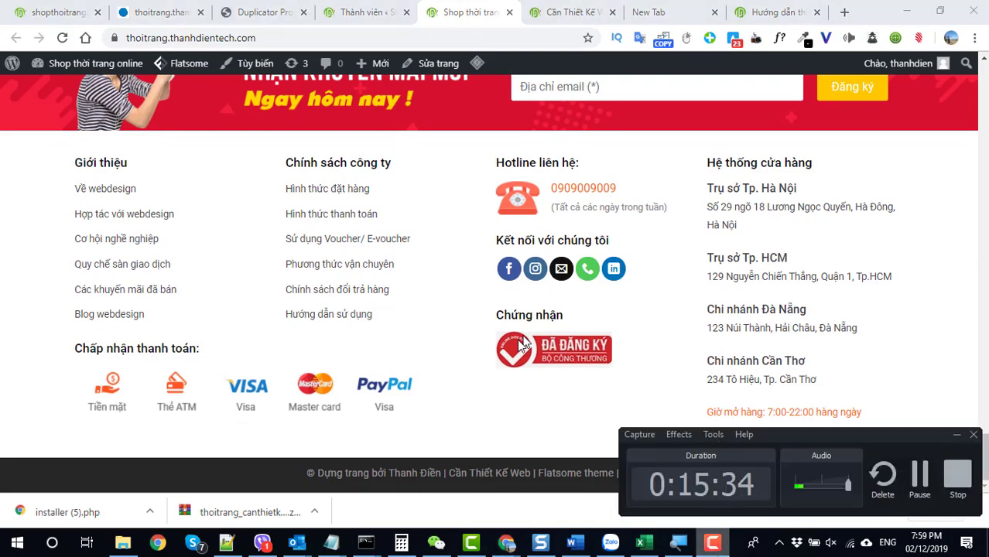
{"action": "scroll", "coordinate": [456, 335], "scroll_direction": "up", "scroll_amount": 20}
{"action": "scroll", "coordinate": [457, 335], "scroll_direction": "up", "scroll_amount": 10}
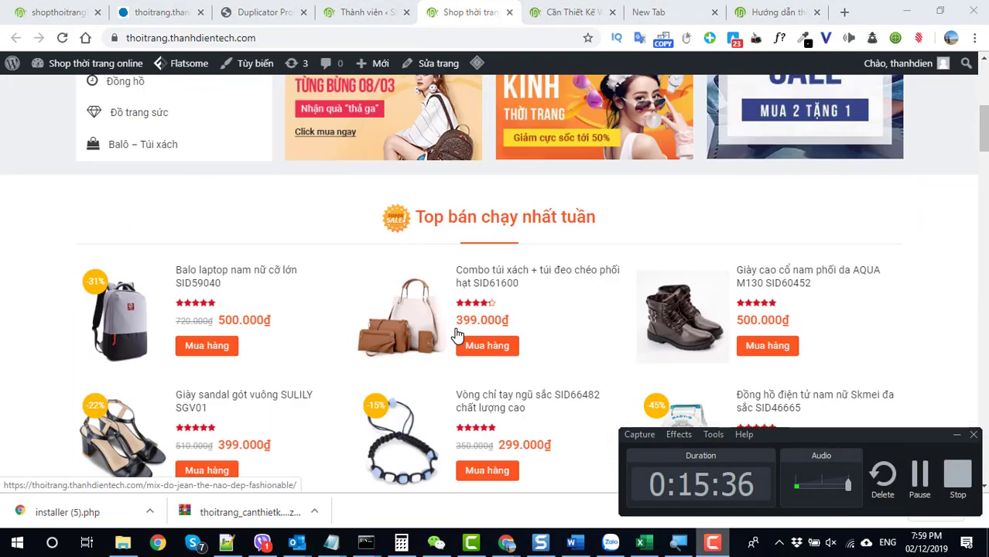